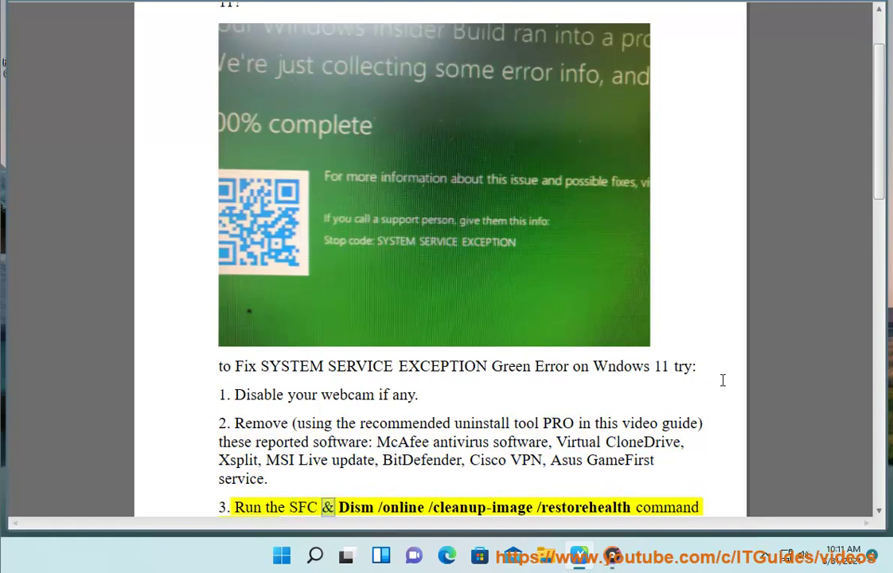
# Run Command Prompt as administrator from Windows search and approve the UAC prompt with Yes.
pyautogui.click(317, 556)
pyautogui.rightClick(663, 171)
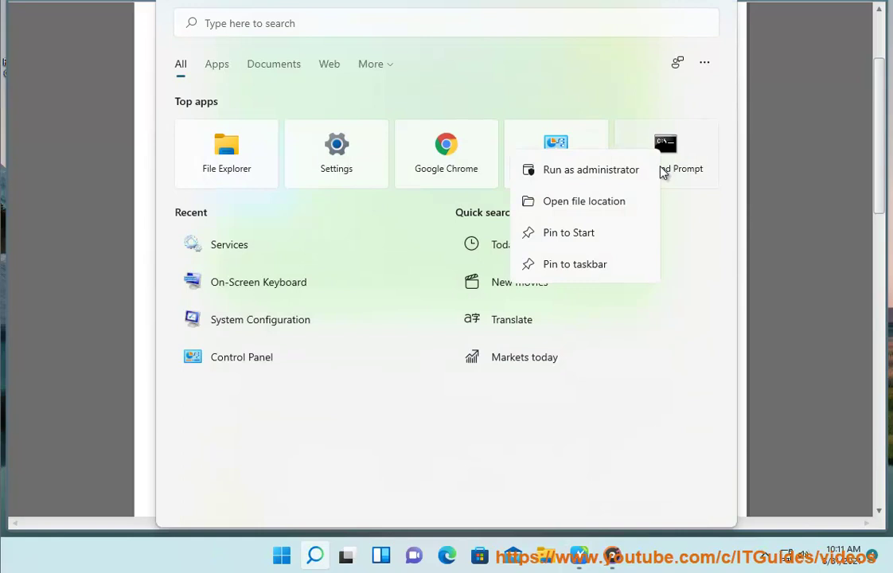
pyautogui.click(630, 169)
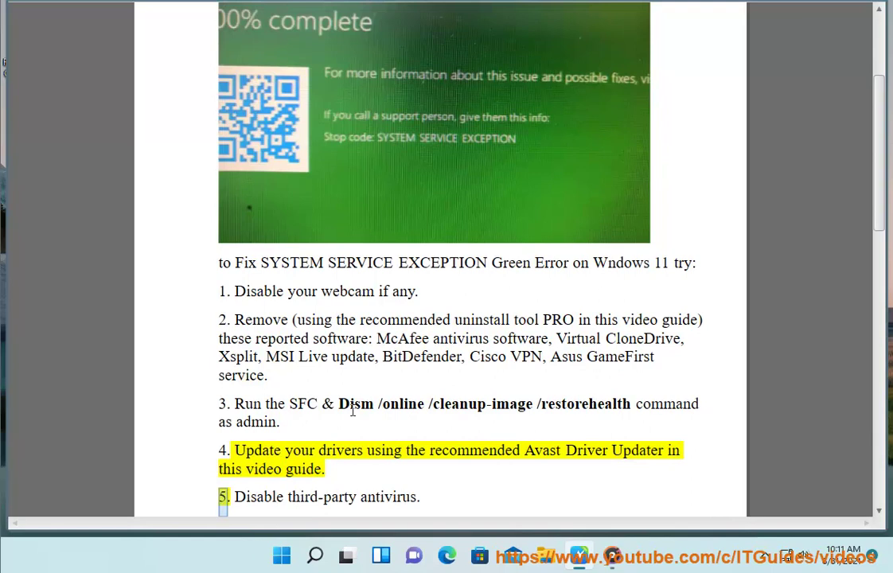
pyautogui.click(292, 404)
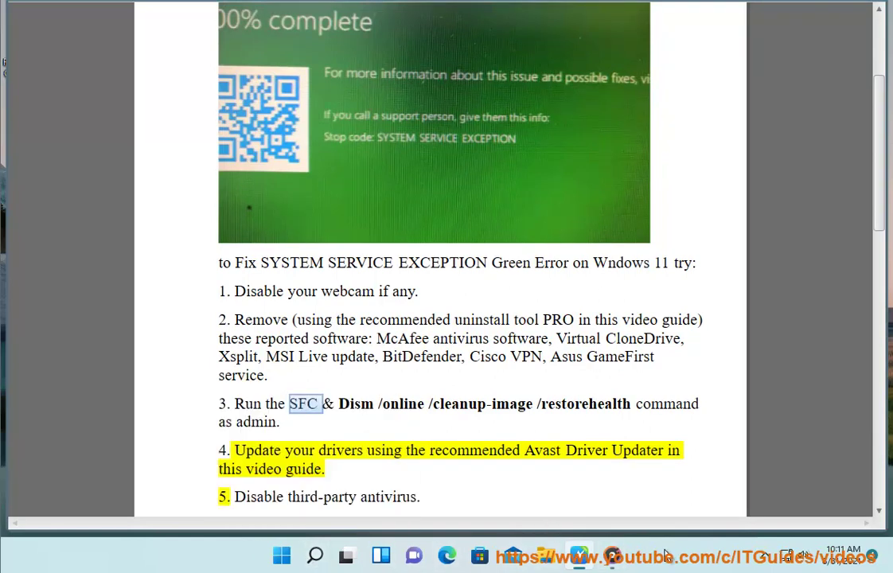
pyautogui.click(315, 555)
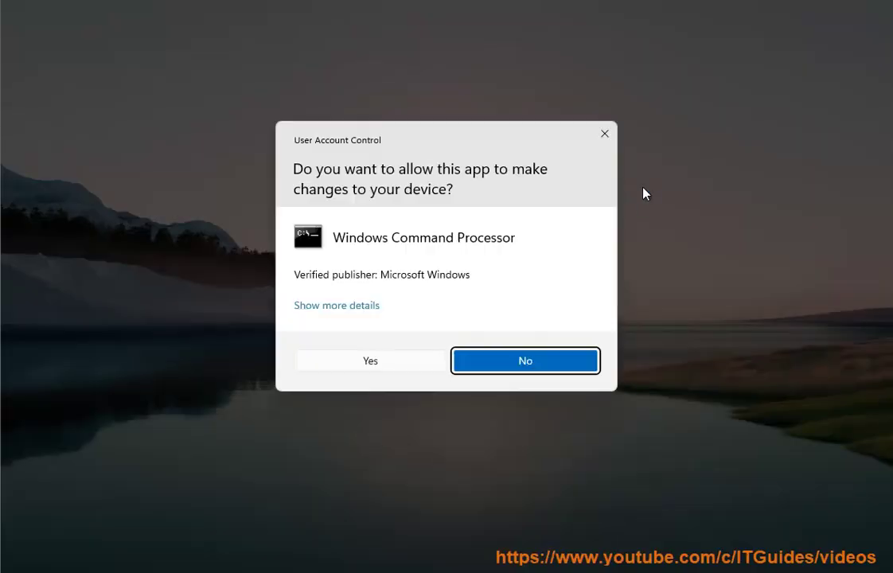
pyautogui.click(366, 360)
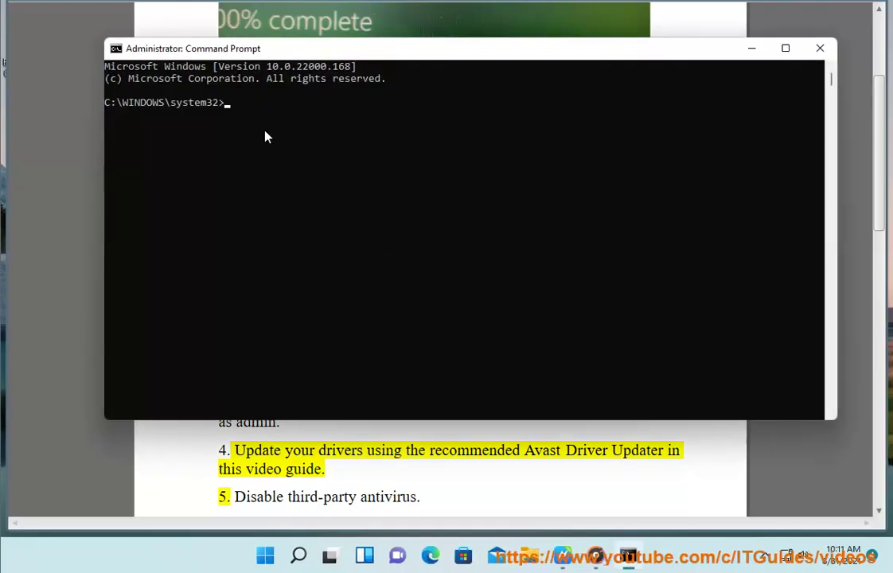
# Type 'SFC SCANNOW PRESS THE ENTER KE' at the system32 prompt and highlight the SFC SCANNOW command.
pyautogui.write('SFC SCA')
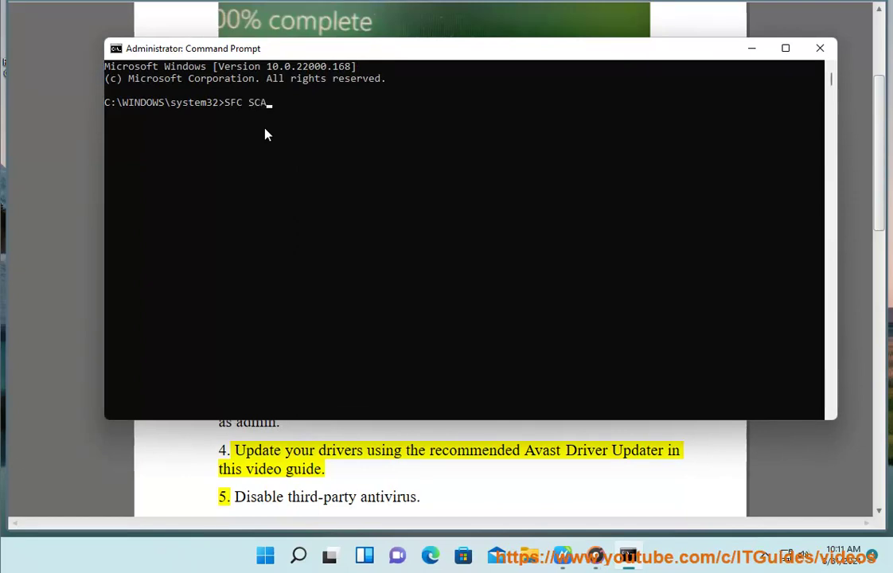
pyautogui.write('NNOW PRESS T')
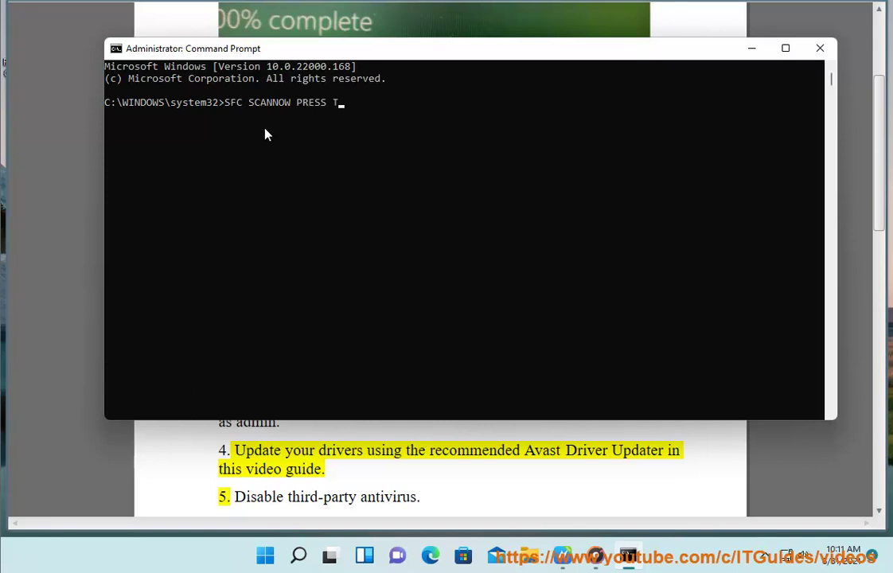
pyautogui.write('HE ENTER KEY NOW...')
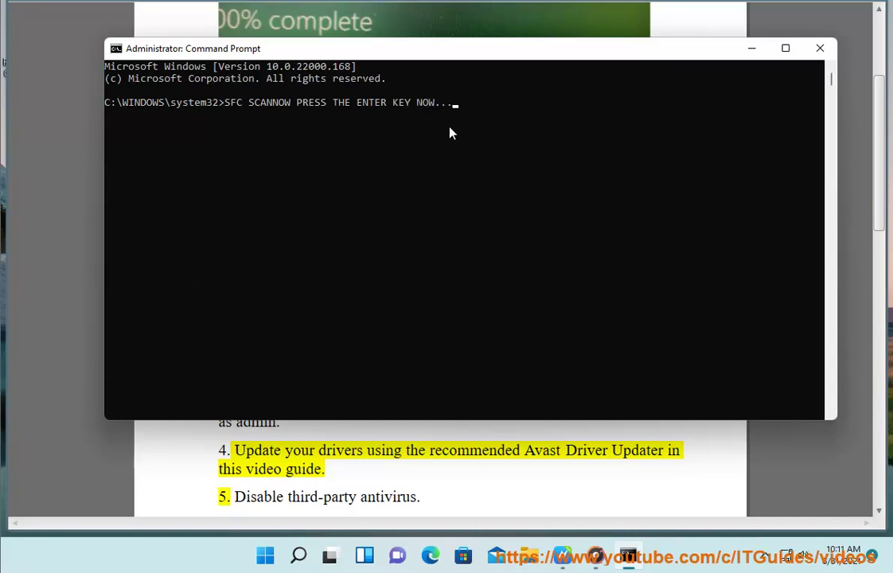
pyautogui.click(460, 112)
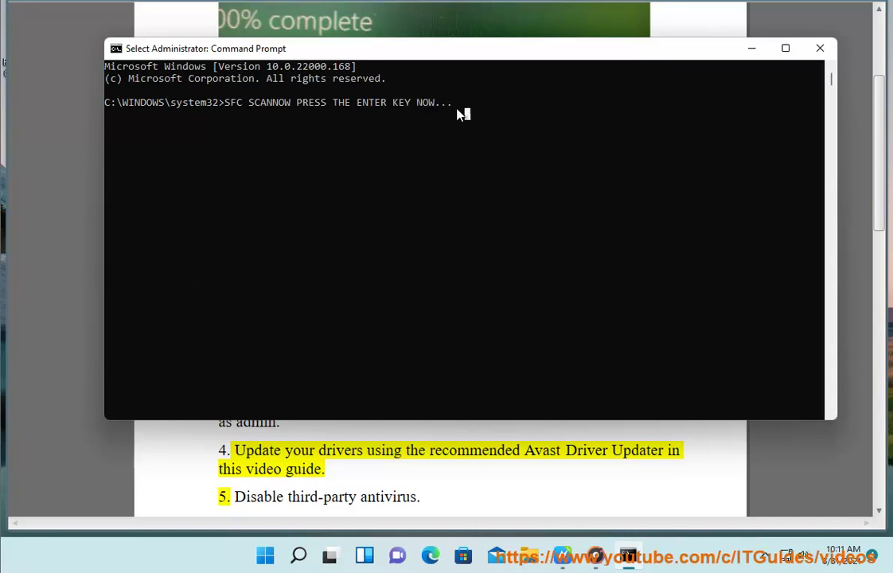
pyautogui.moveTo(460, 112); pyautogui.dragTo(233, 110)
pyautogui.click(293, 108)
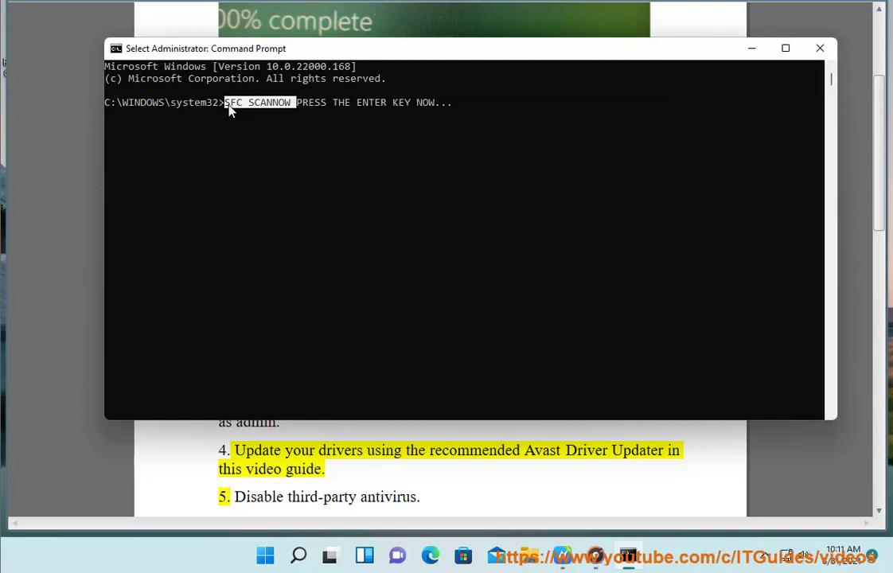
# Minimise the console and highlight the DISM restorehealth command and the word 'drivers' in the fix list.
pyautogui.click(752, 48)
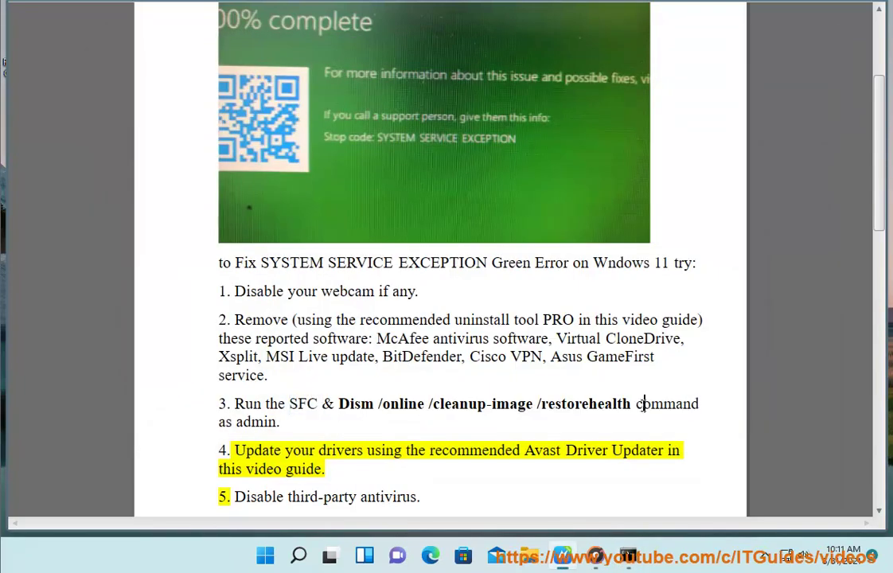
pyautogui.moveTo(635, 404); pyautogui.dragTo(360, 412)
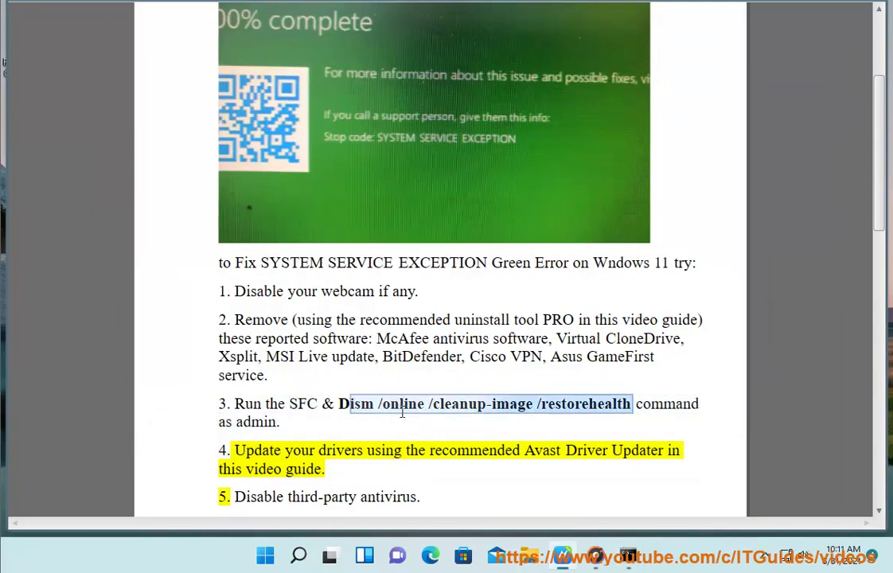
pyautogui.click(402, 411)
pyautogui.doubleClick(322, 451)
# Launch Avast Driver Updater by searching 'AV', rescan the drivers (1 outdated of 73), then close it.
pyautogui.press('super+s')
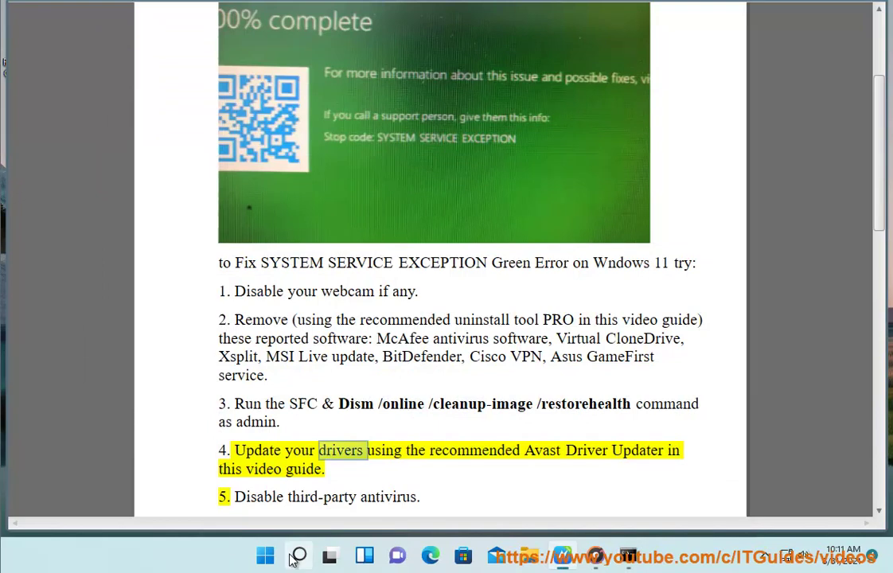
pyautogui.write('AV')
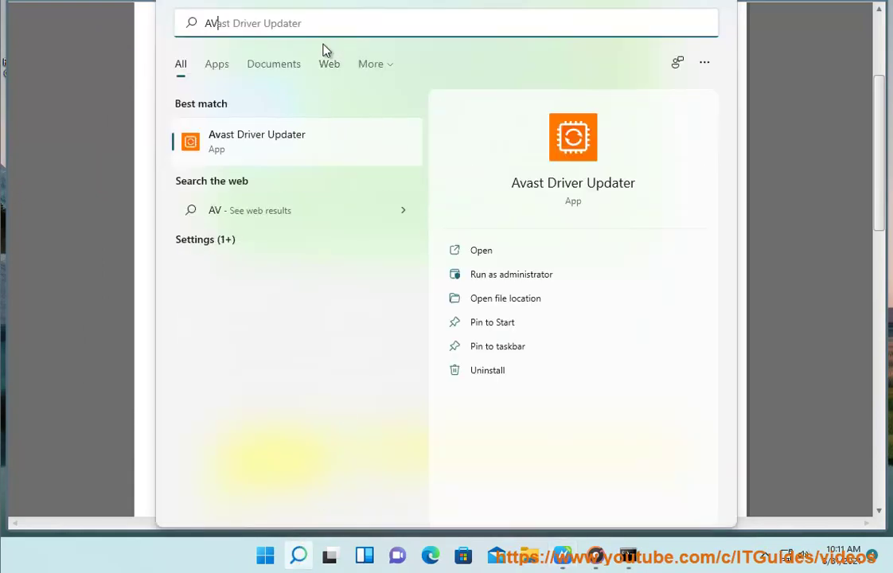
pyautogui.click(258, 144)
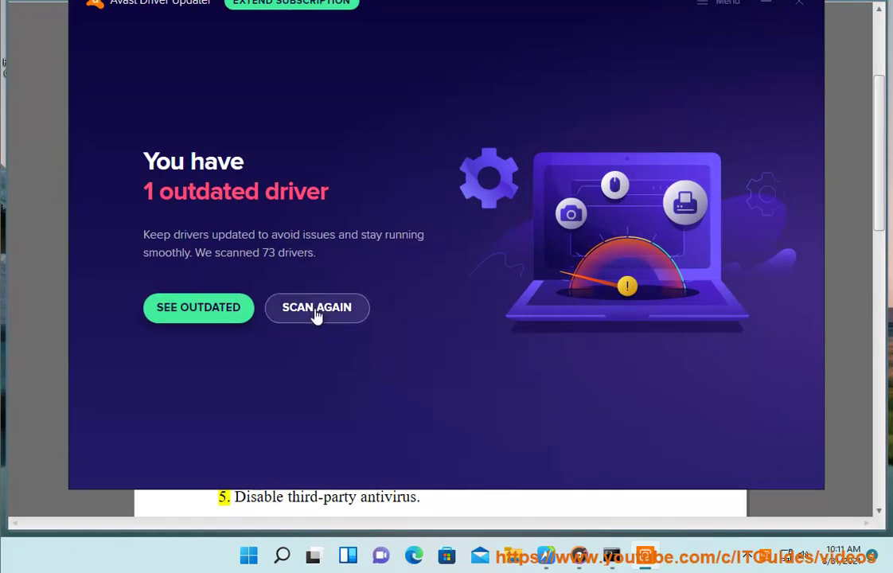
pyautogui.click(316, 311)
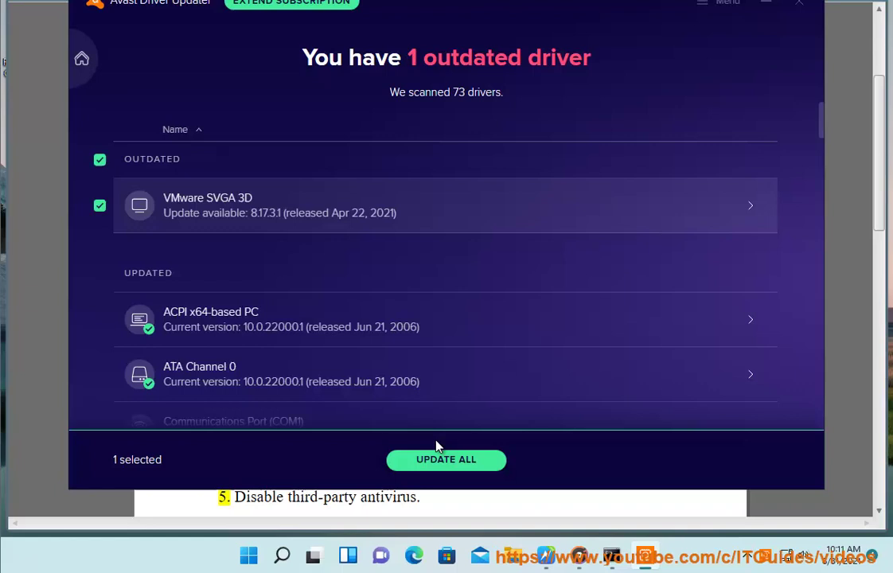
pyautogui.click(803, 5)
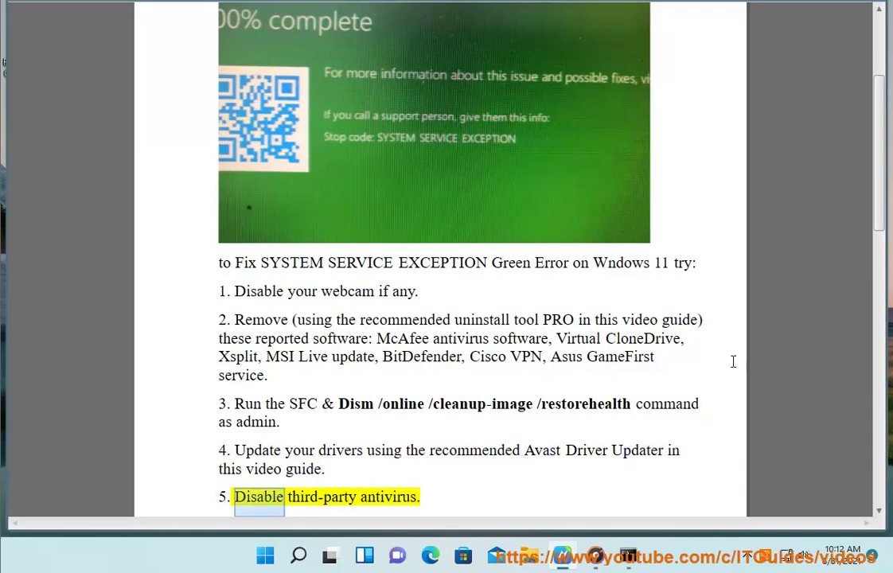
# Scroll the fix list to step 5 and open a Google Chrome window from the hidden tray icons.
pyautogui.scroll(-1, 703, 388)
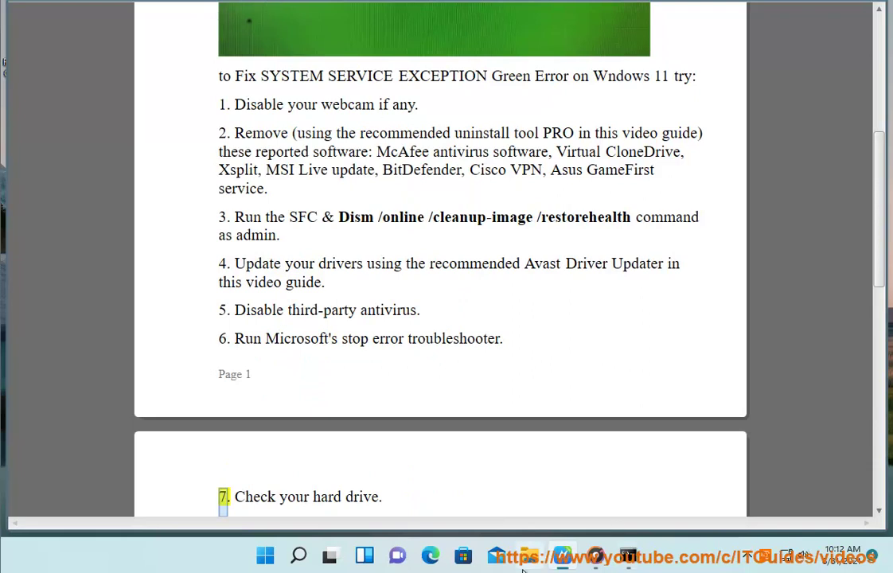
pyautogui.click(298, 556)
pyautogui.press('Escape')
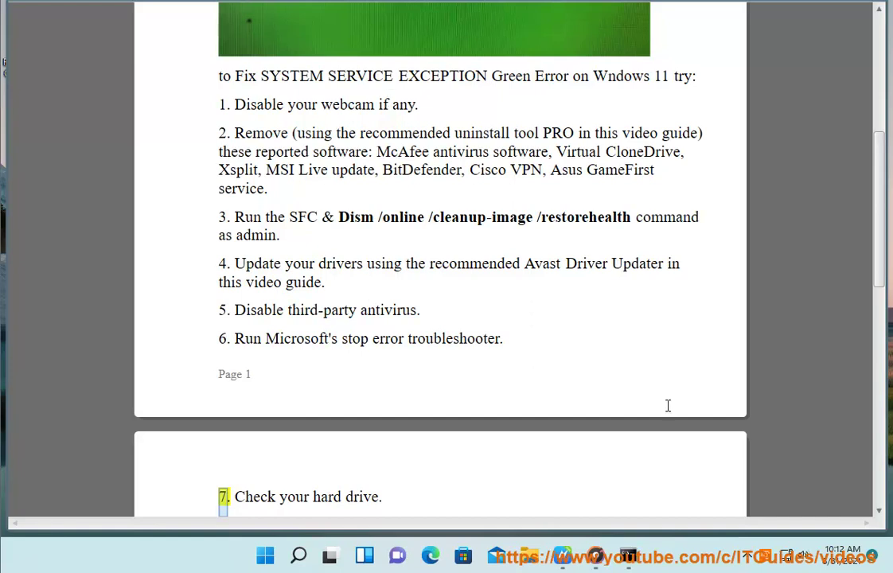
pyautogui.click(764, 555)
pyautogui.click(736, 514)
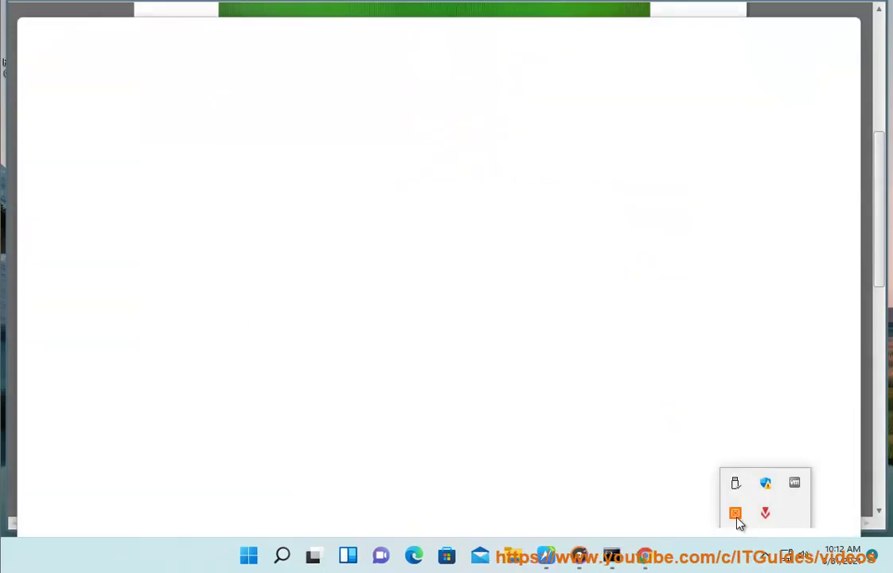
# Exit Riot Vanguard from its tray icon menu and confirm with Yes.
pyautogui.rightClick(739, 519)
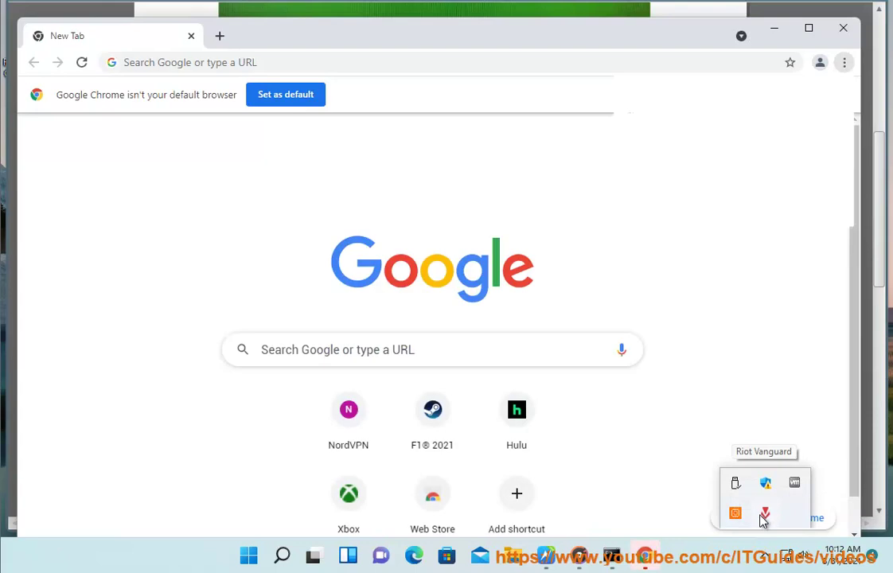
pyautogui.rightClick(776, 521)
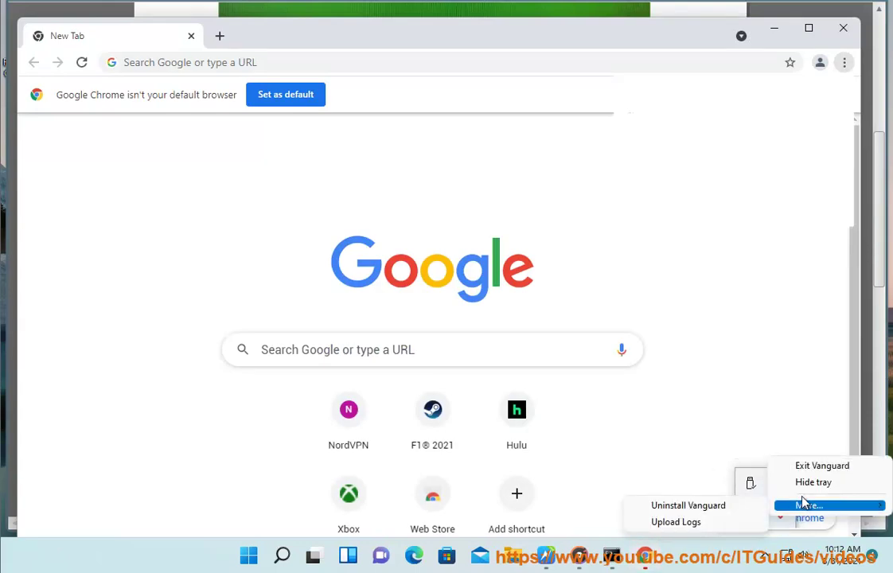
pyautogui.click(806, 470)
pyautogui.click(430, 309)
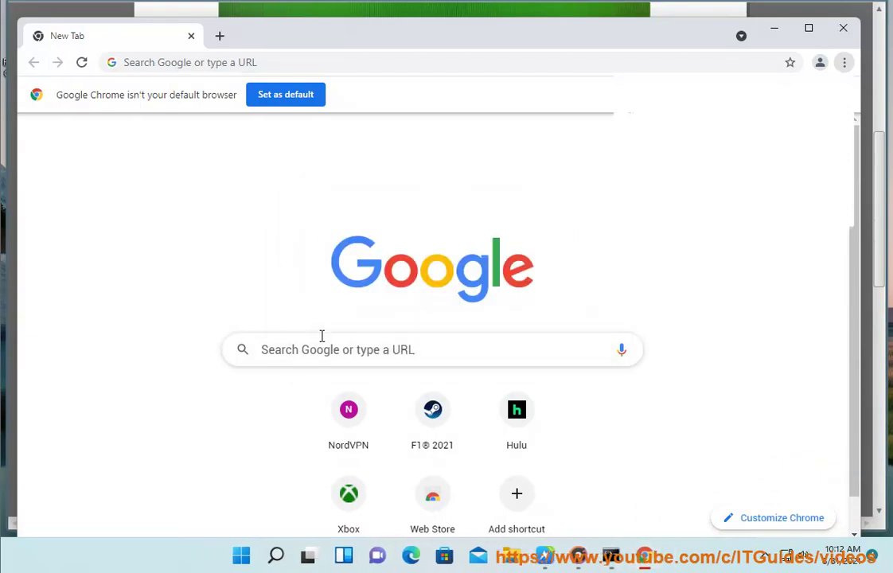
# Search Google for 'BLUE ERROR TRO' and open Microsoft's Troubleshoot blue screen errors page.
pyautogui.click(316, 352)
pyautogui.write('BLU')
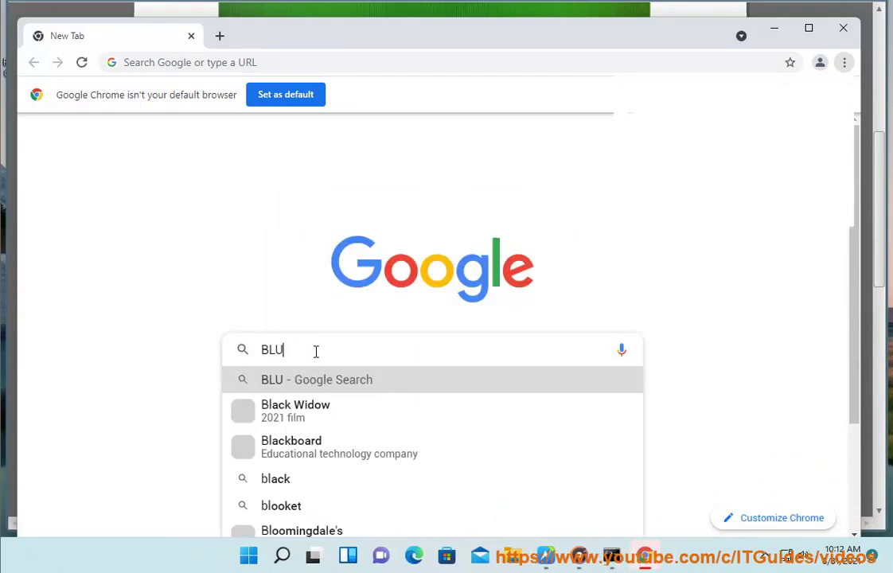
pyautogui.write('E ERROR')
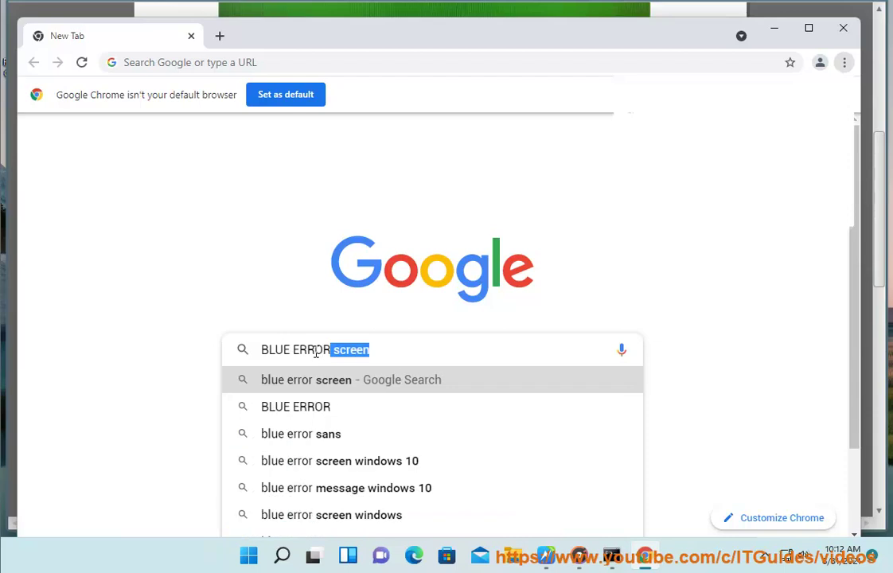
pyautogui.write(' TRO')
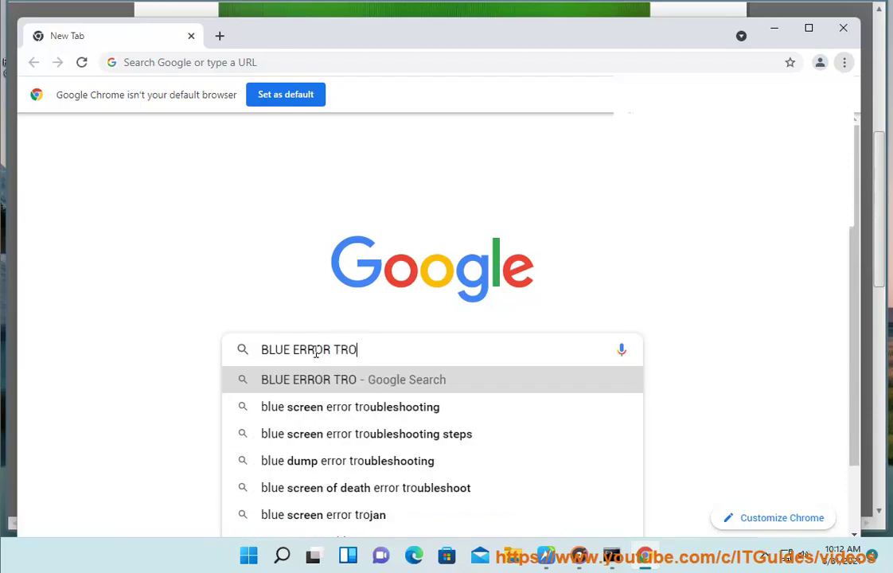
pyautogui.click(329, 410)
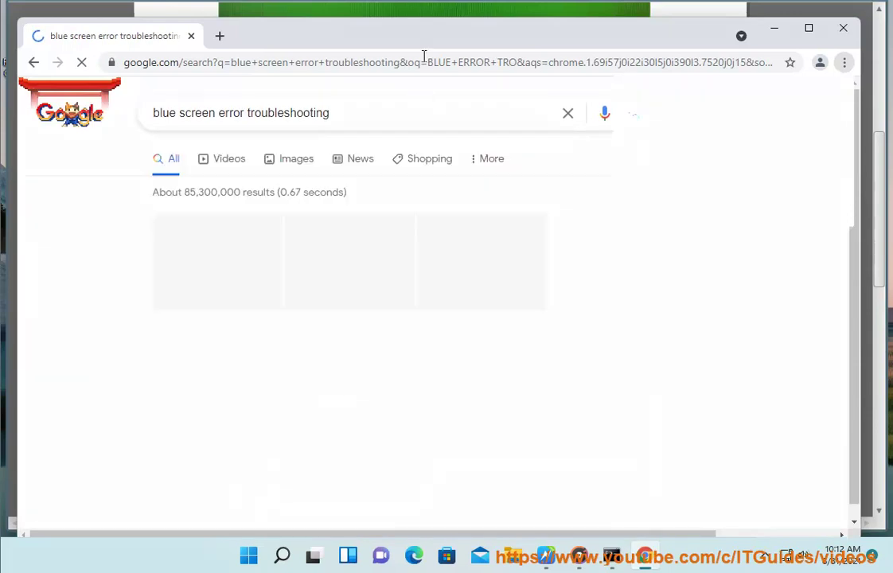
pyautogui.scroll(-4, 547, 303)
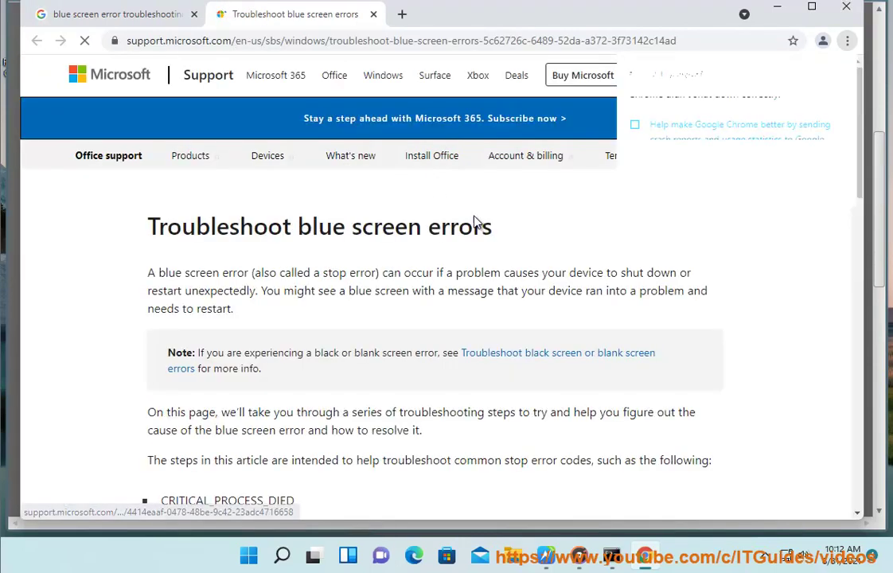
pyautogui.scroll(-10, 484, 323)
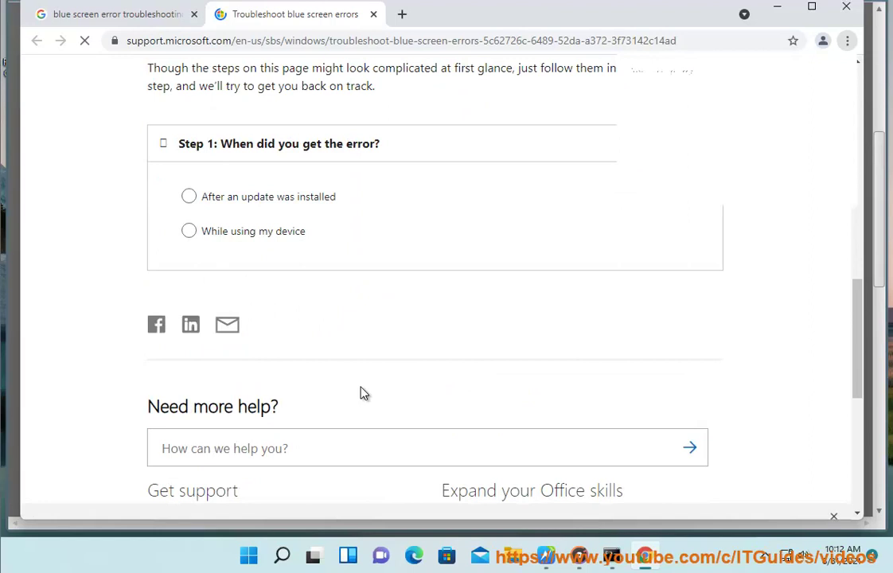
# Answer 'While using my device' in the troubleshooter and read down its guidance.
pyautogui.click(250, 232)
pyautogui.scroll(-1, 278, 271)
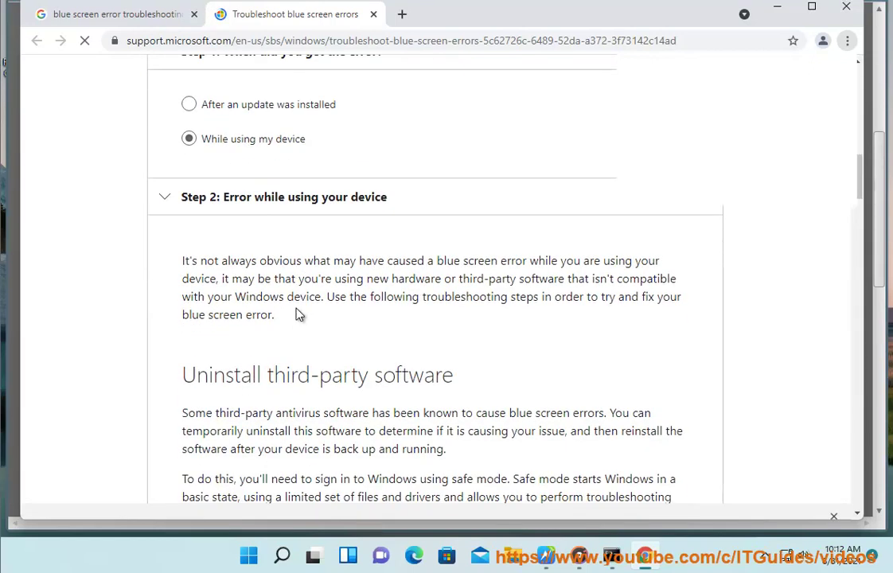
pyautogui.scroll(-6, 299, 316)
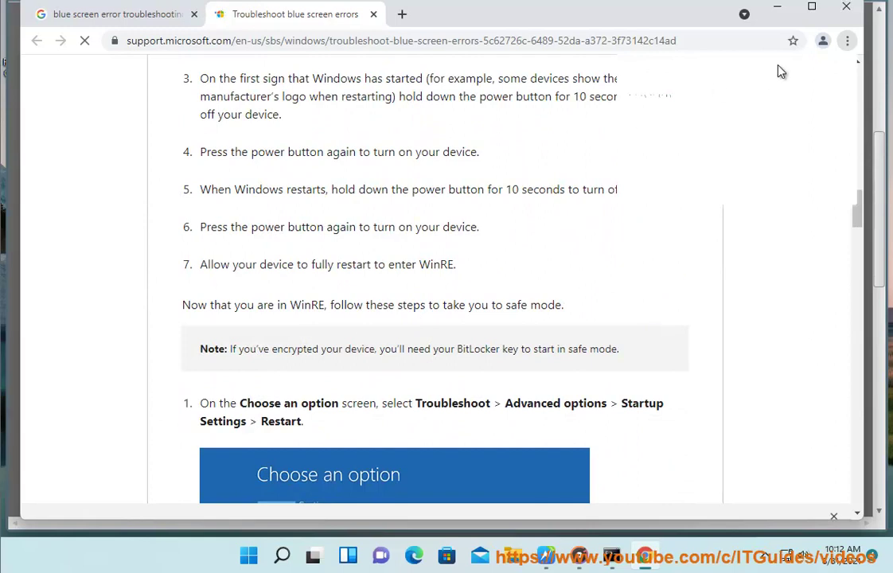
pyautogui.click(777, 6)
# Advance the fix list toward step 8 and select Local Disk (C:) under This PC in File Explorer.
pyautogui.click(438, 348)
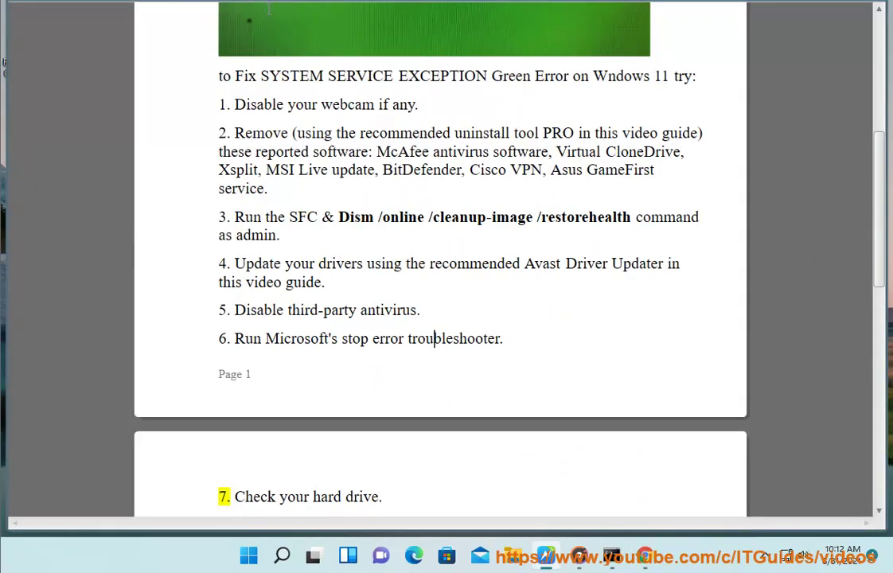
pyautogui.hotkey('ctrl', 'z')
pyautogui.hotkey('ctrl', 'z')
pyautogui.hotkey('ctrl', 'z')
pyautogui.hotkey('ctrl', 'z')
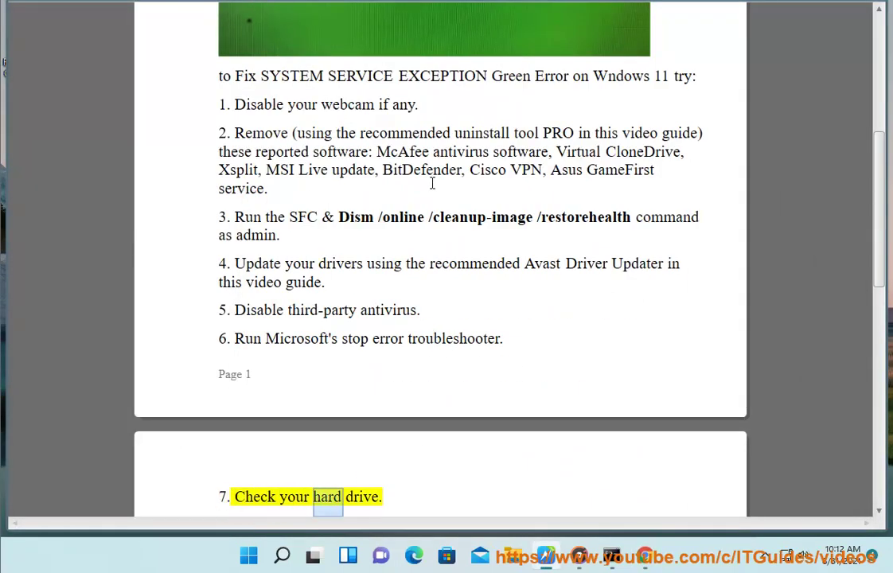
pyautogui.hotkey('ctrl', 'z')
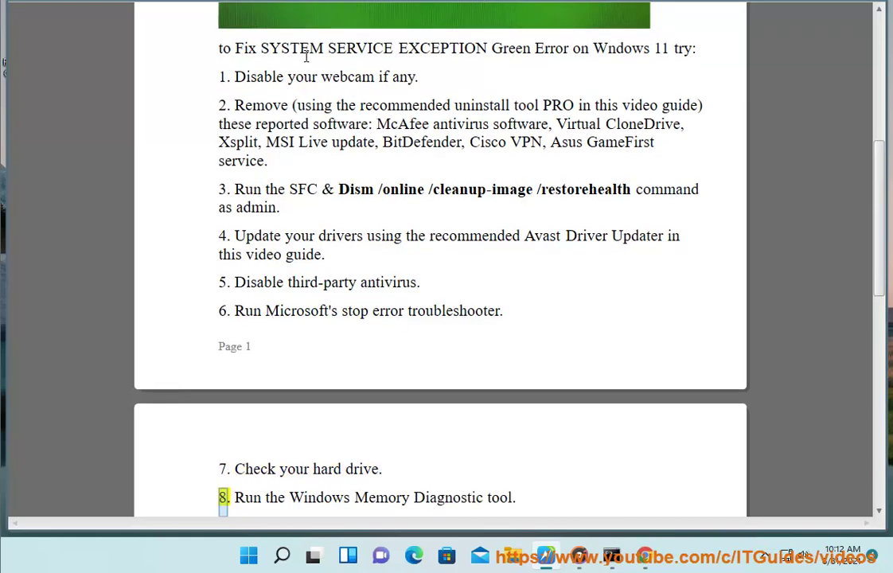
pyautogui.press('super+e')
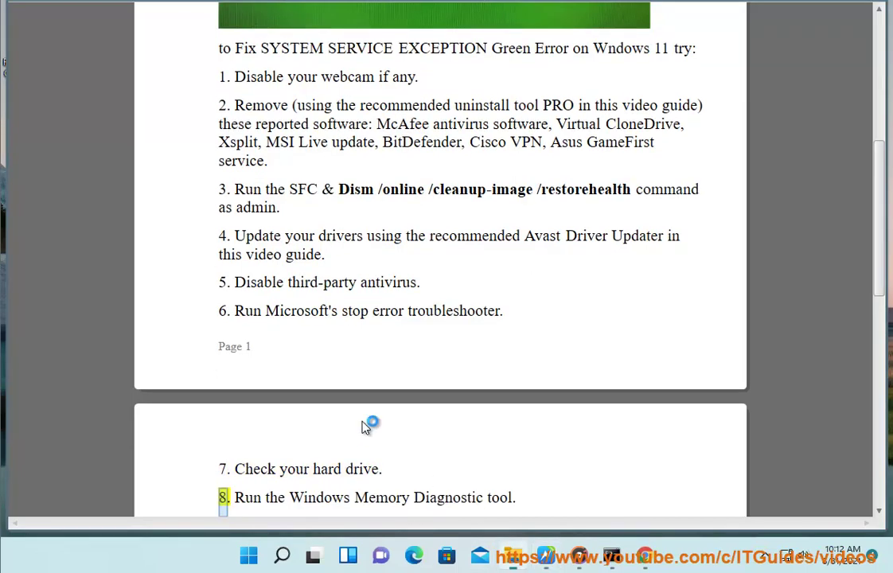
pyautogui.click(216, 304)
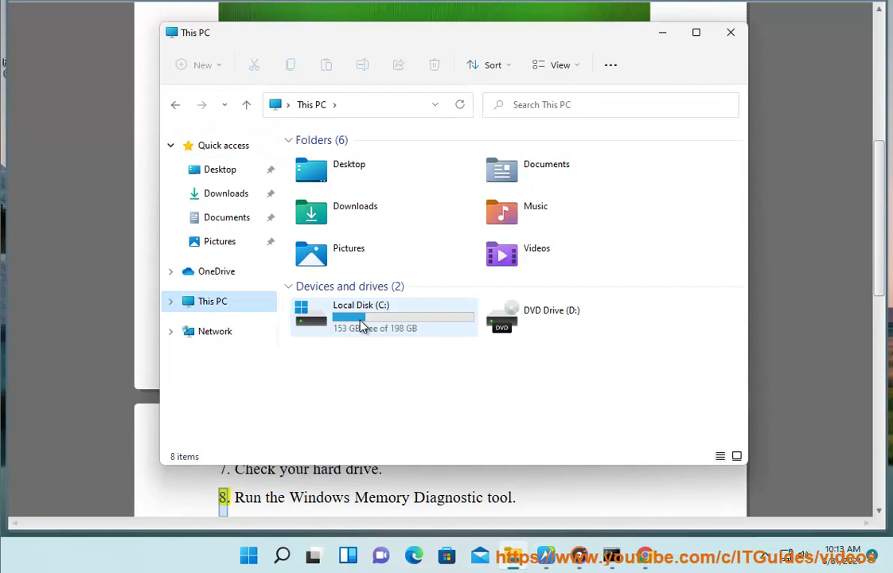
pyautogui.click(364, 326)
pyautogui.rightClick(365, 327)
pyautogui.press('Escape')
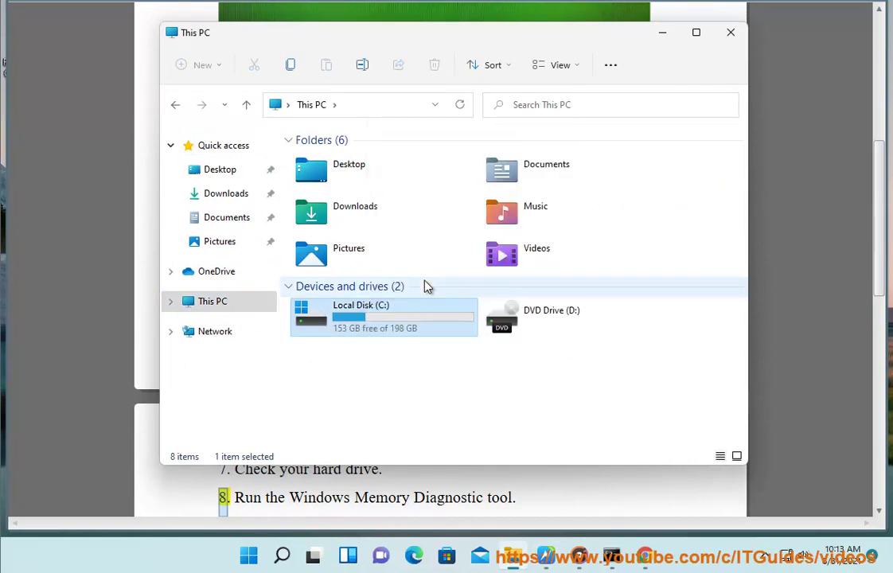
# Run the Tools > Check error scan on drive C, then close Properties and File Explorer.
pyautogui.hotkey('alt', 'Return')
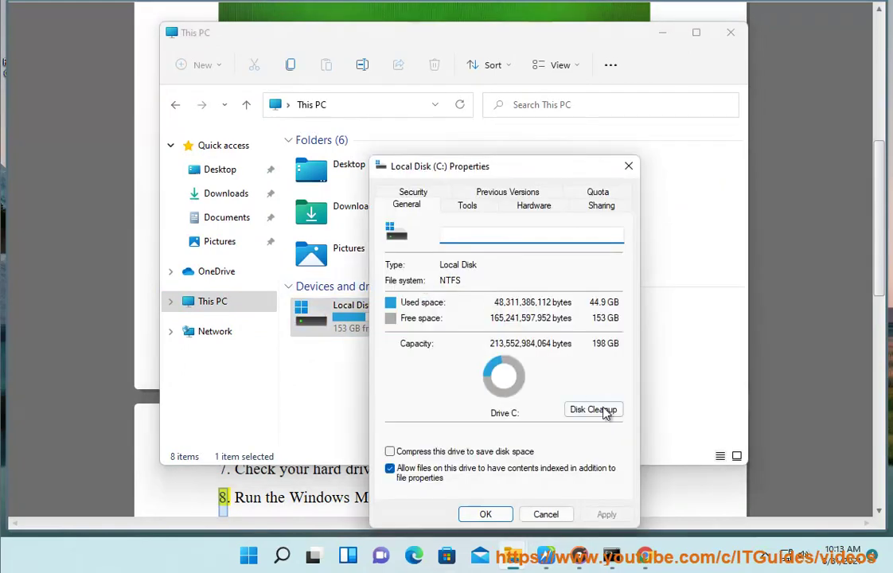
pyautogui.click(468, 206)
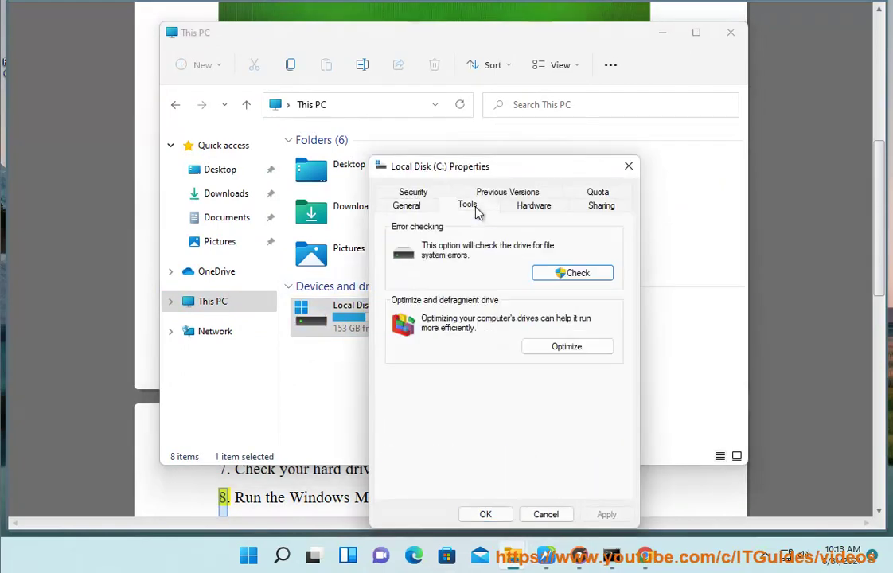
pyautogui.click(574, 273)
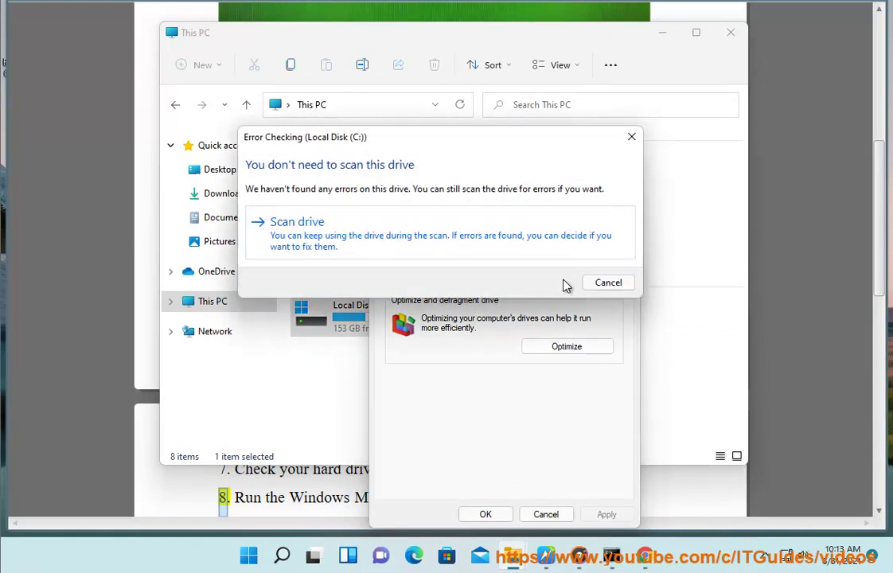
pyautogui.click(619, 285)
pyautogui.click(629, 166)
pyautogui.click(730, 33)
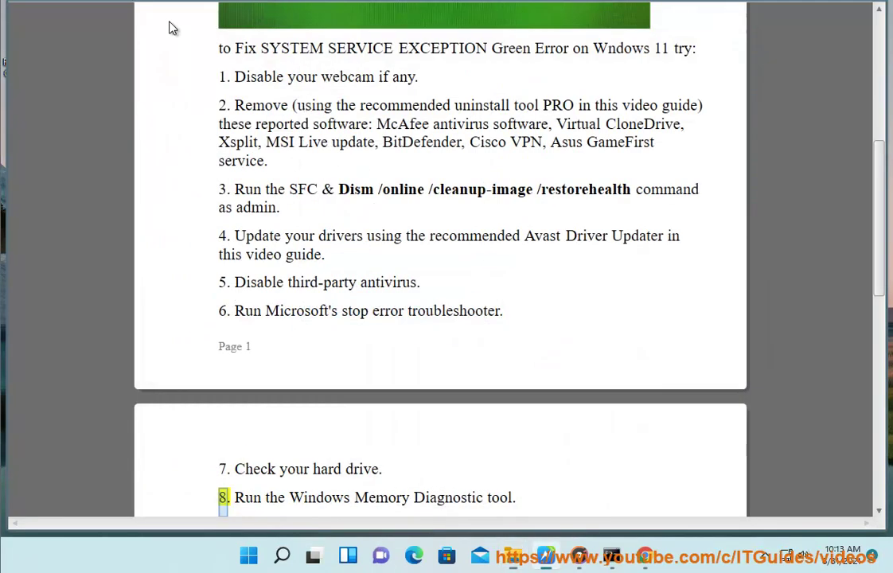
pyautogui.click(239, 4)
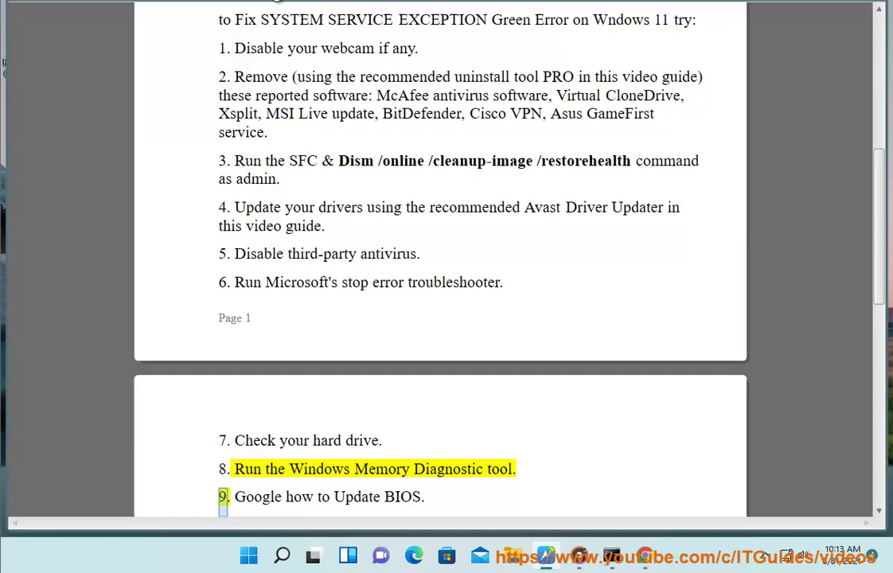
pyautogui.click(282, 555)
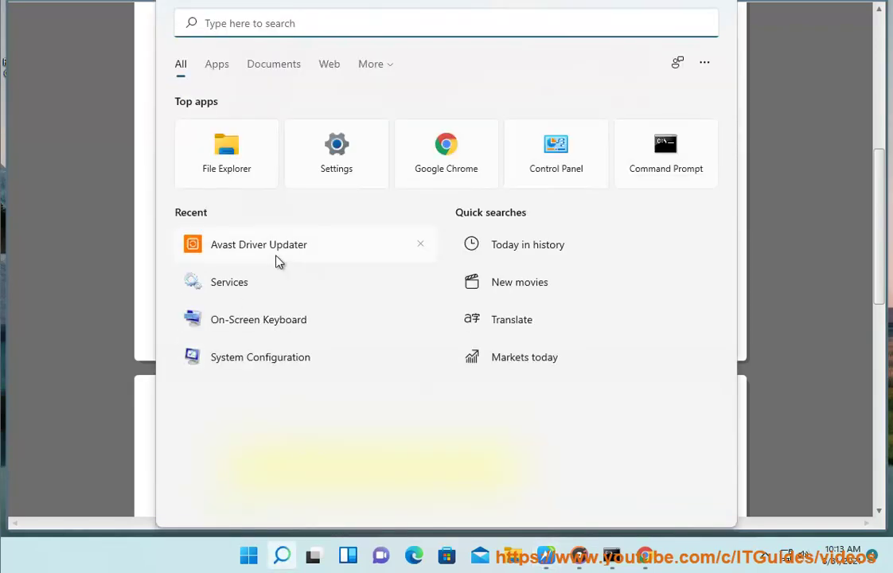
pyautogui.write('DIA')
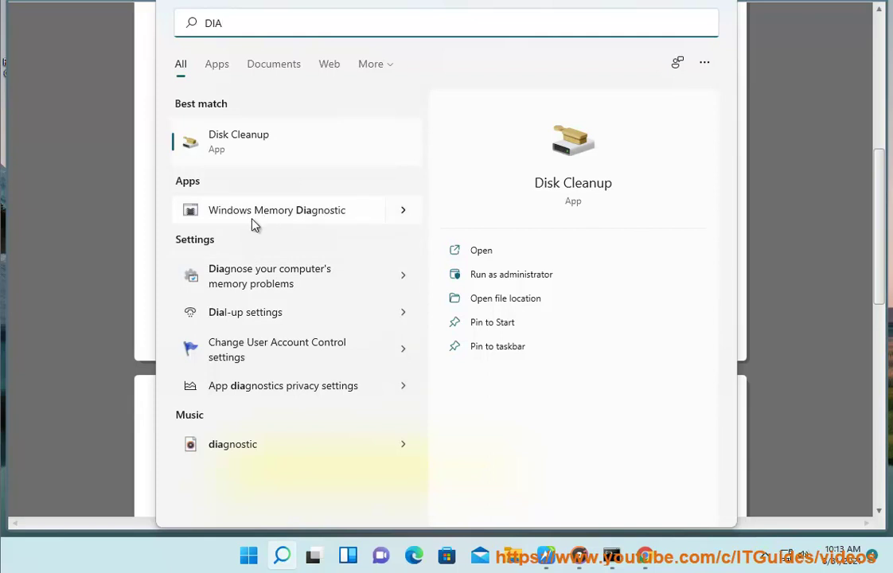
pyautogui.click(292, 220)
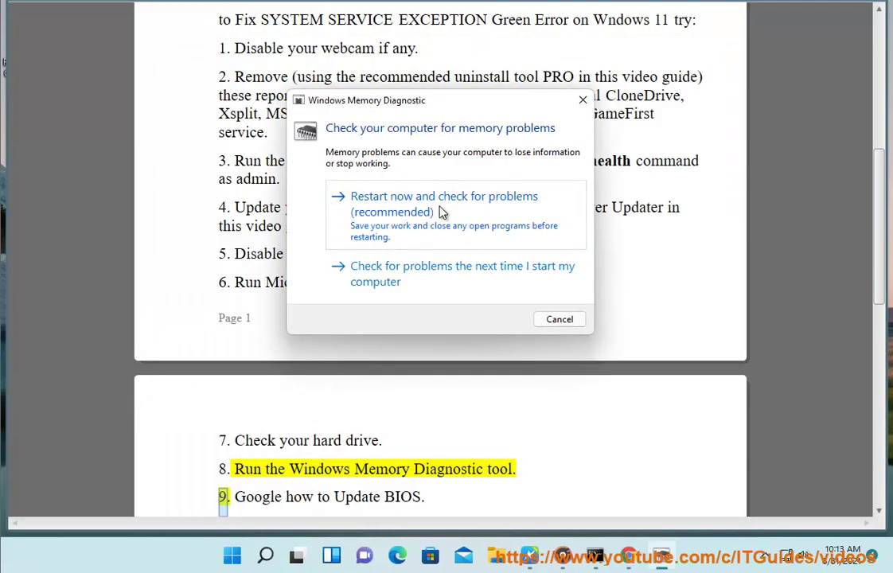
pyautogui.click(558, 320)
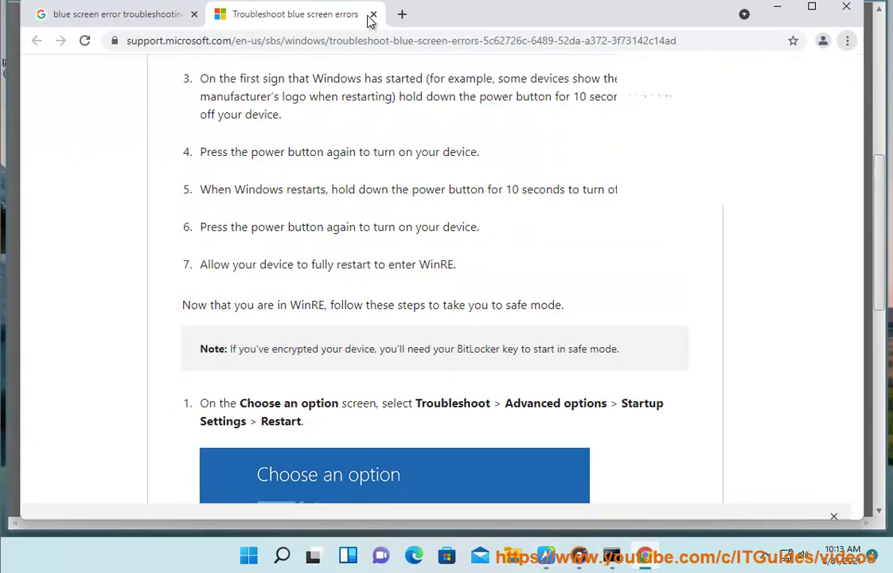
# Close the Microsoft tab, search Google for 'update bios', and highlight the How-To Geek result title.
pyautogui.click(372, 16)
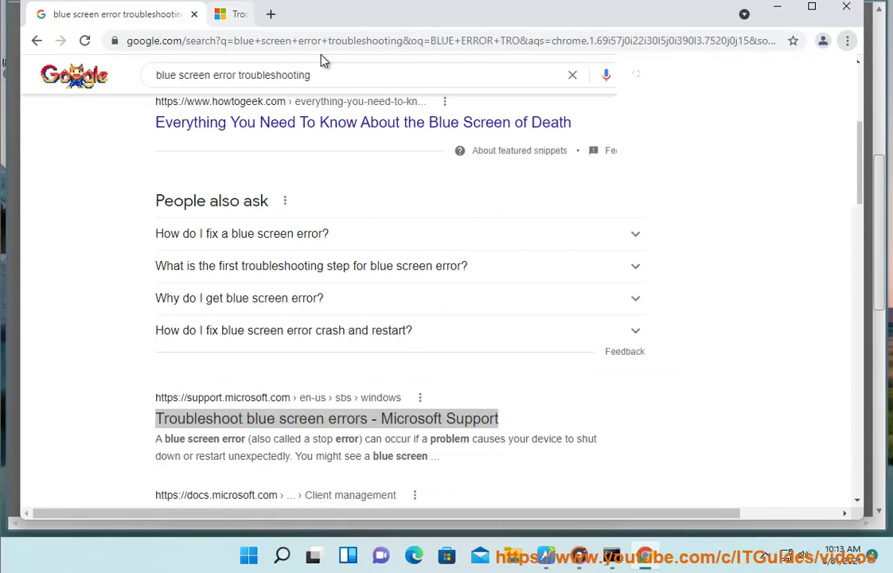
pyautogui.moveTo(313, 75); pyautogui.dragTo(2, 82)
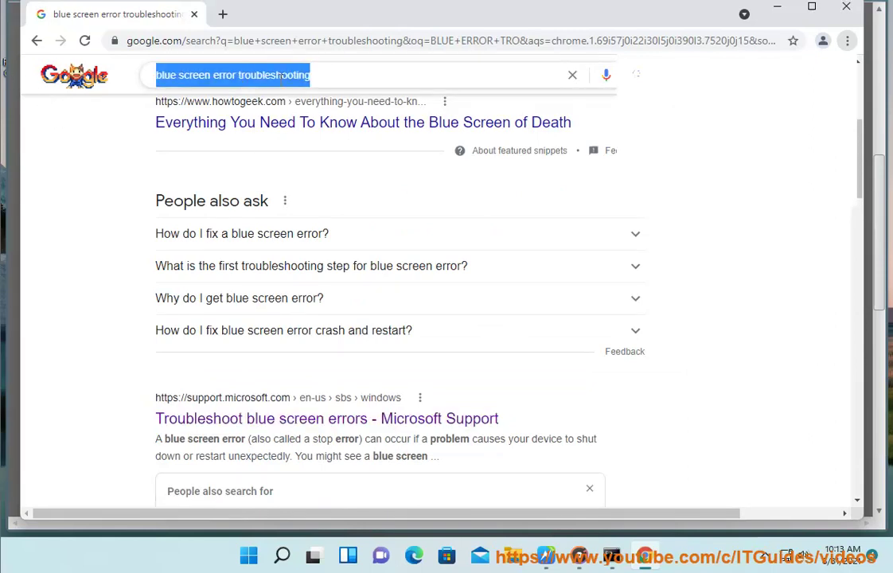
pyautogui.write('UPDATE B')
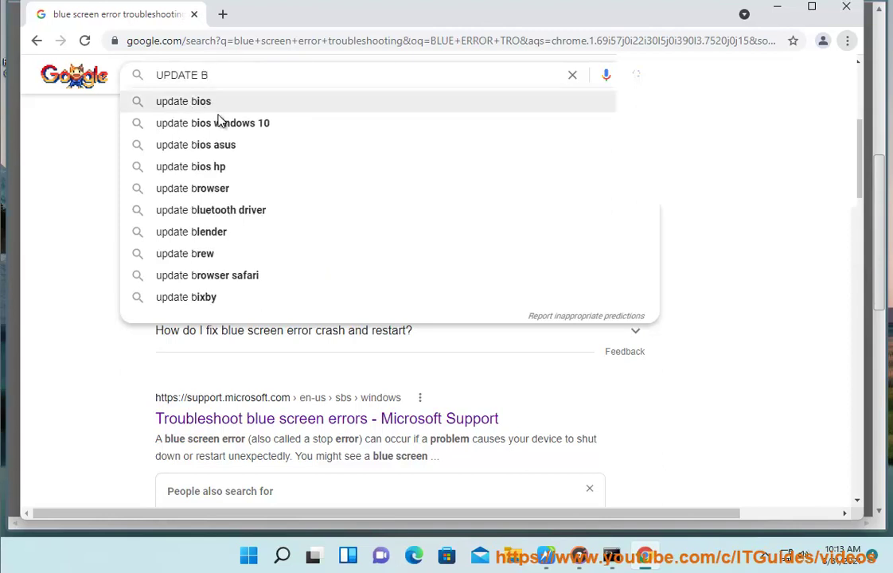
pyautogui.click(241, 105)
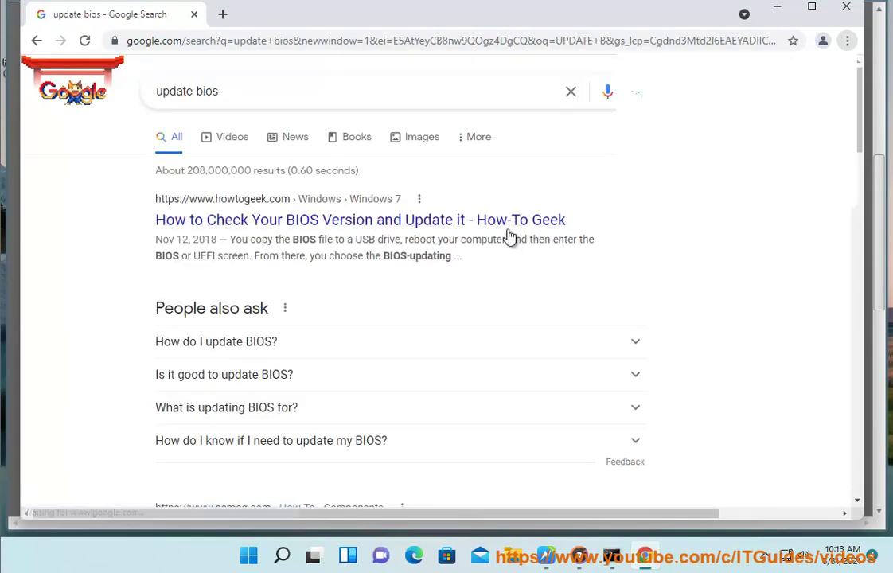
pyautogui.moveTo(579, 221); pyautogui.dragTo(155, 221)
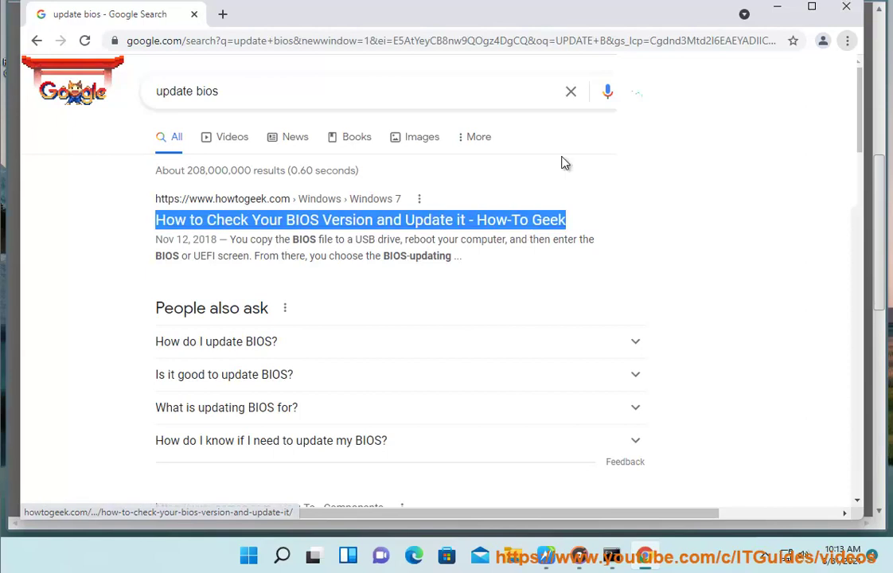
pyautogui.click(779, 7)
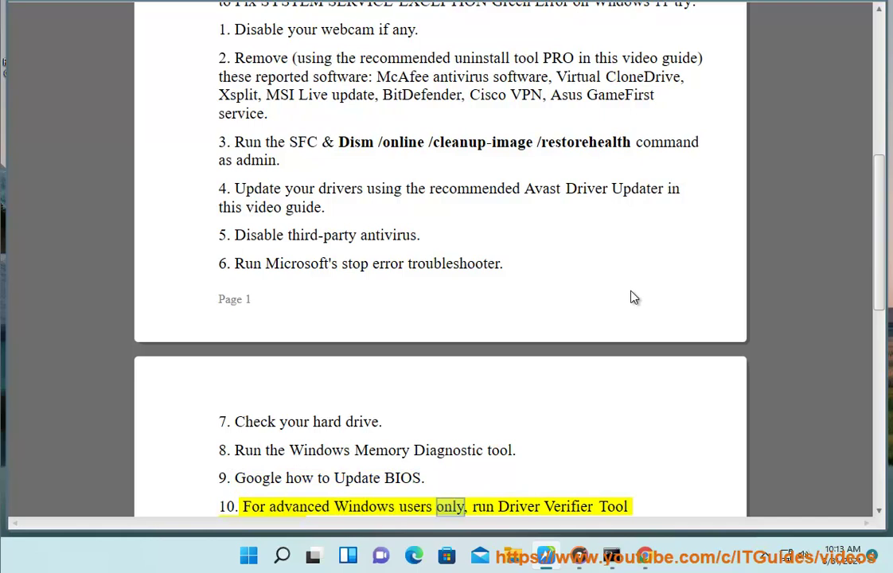
# Scroll the fix list to step 10 and copy 'verifier.exe'.
pyautogui.scroll(-5, 635, 297)
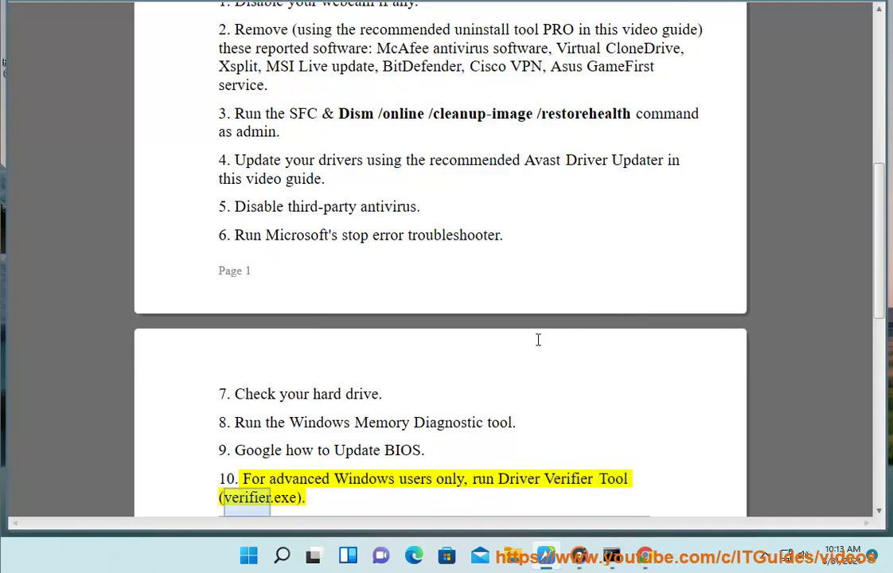
pyautogui.scroll(-1, 546, 351)
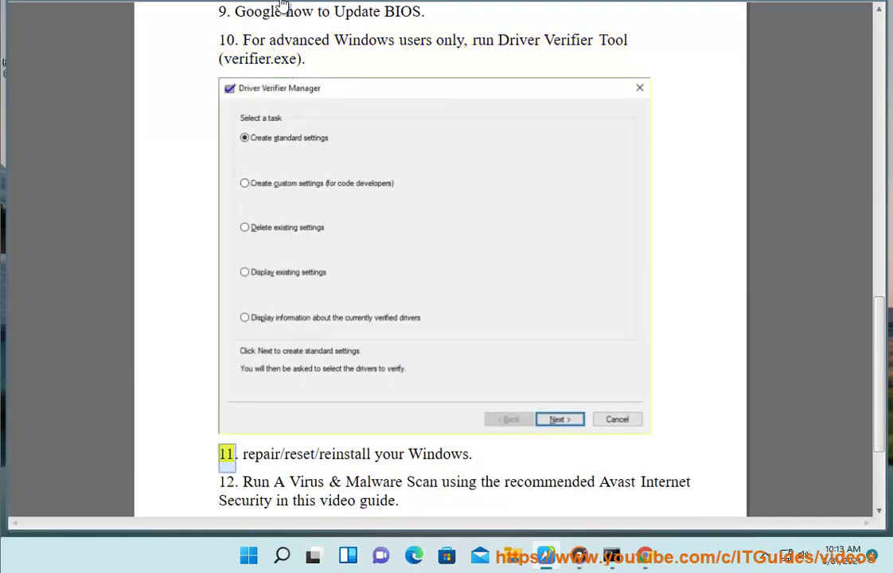
pyautogui.moveTo(297, 64); pyautogui.dragTo(228, 61)
pyautogui.press('super+c')
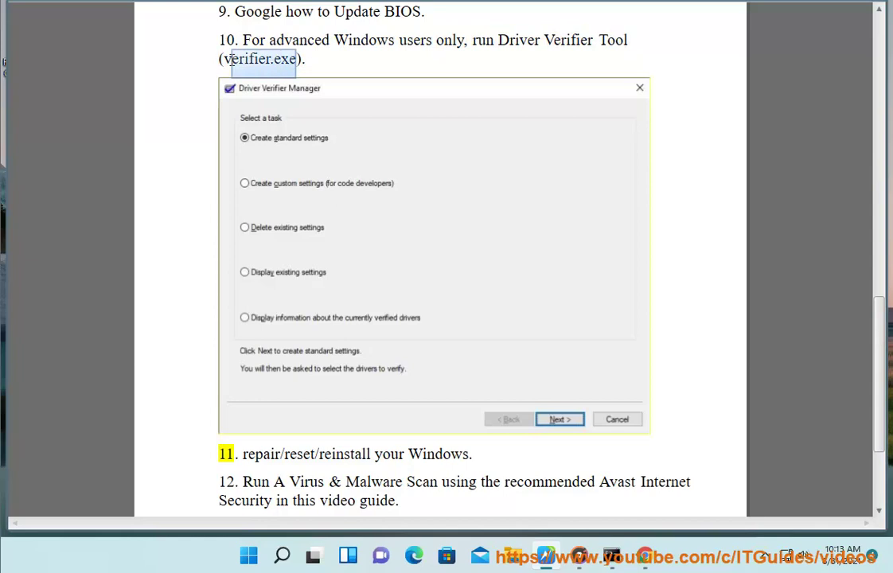
pyautogui.rightClick(261, 62)
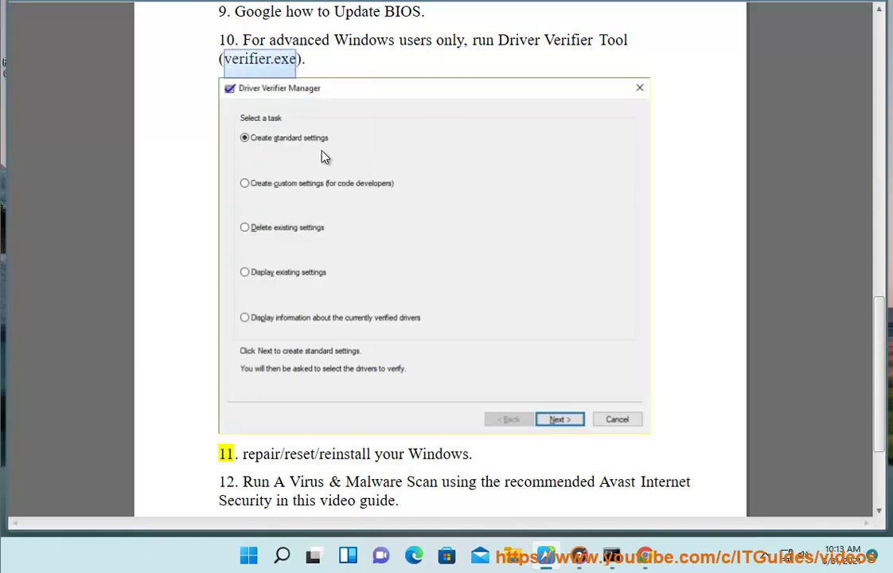
# Paste verifier.exe into Windows search, run it with UAC approval, and move Driver Verifier Manager right.
pyautogui.click(282, 556)
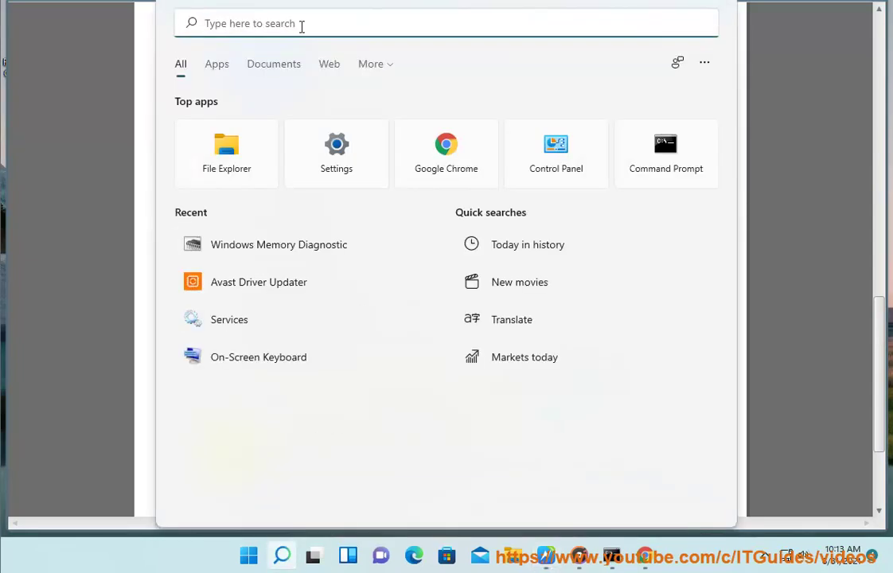
pyautogui.rightClick(302, 24)
pyautogui.click(342, 43)
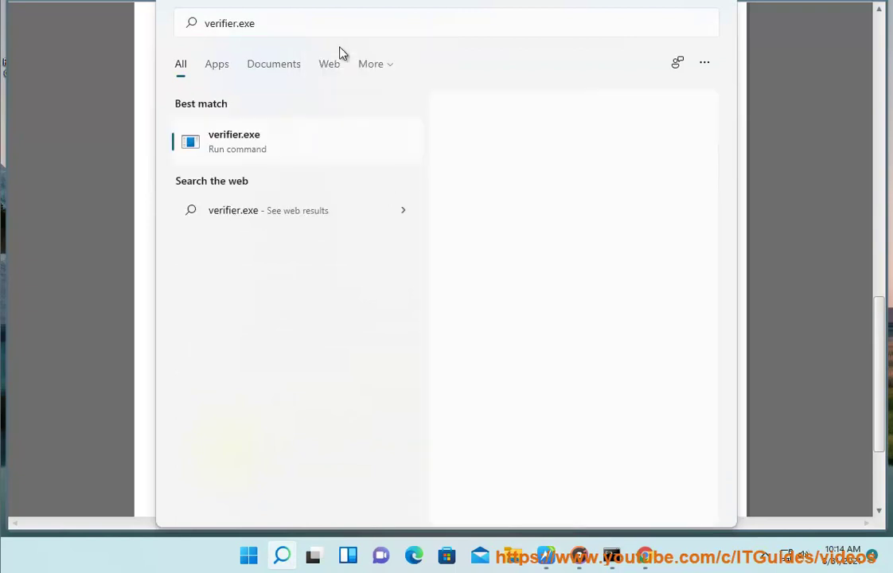
pyautogui.click(239, 142)
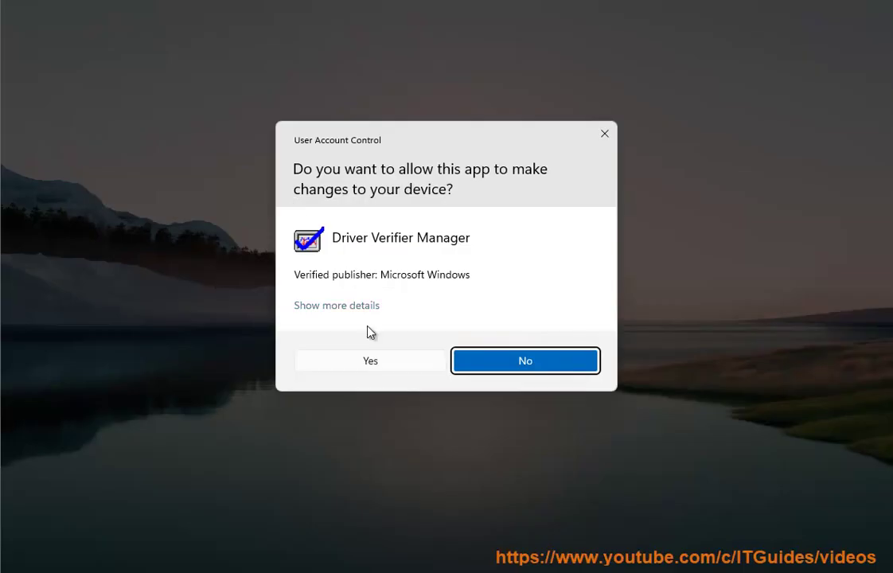
pyautogui.click(366, 362)
pyautogui.moveTo(416, 56); pyautogui.dragTo(584, 96)
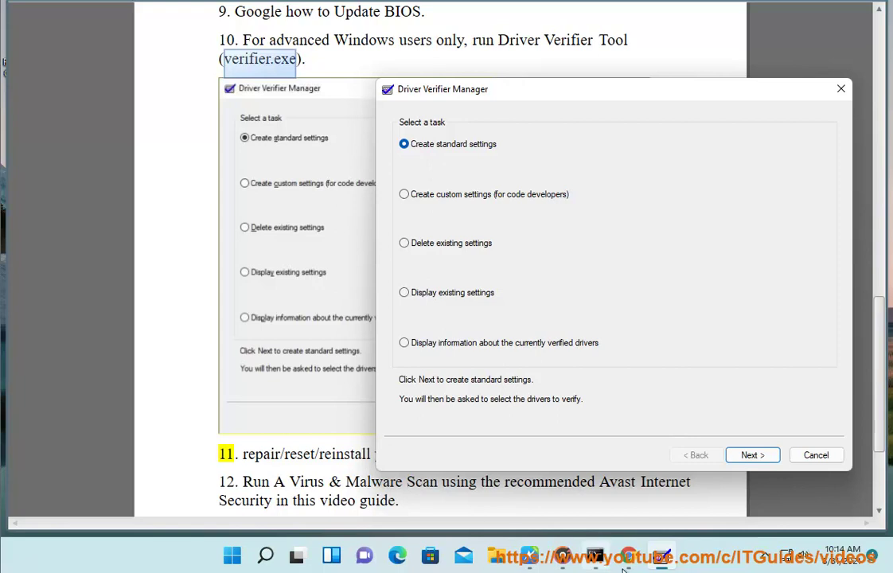
pyautogui.hotkey('alt', 'Tab')
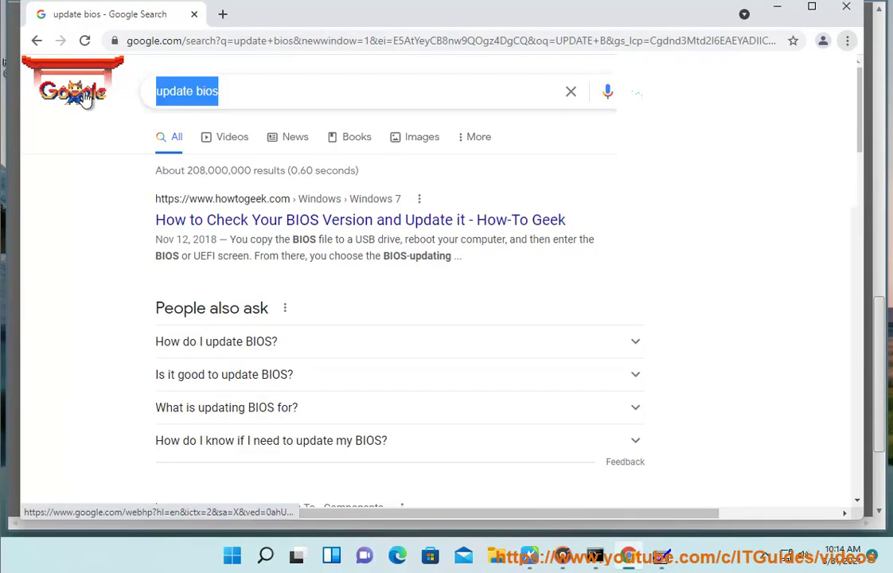
# Search Google for 'USE verifier.exe', highlight the Microsoft Docs Driver Verifier result, then minimise Chrome.
pyautogui.write('USE verifier.exe')
pyautogui.press('Return')
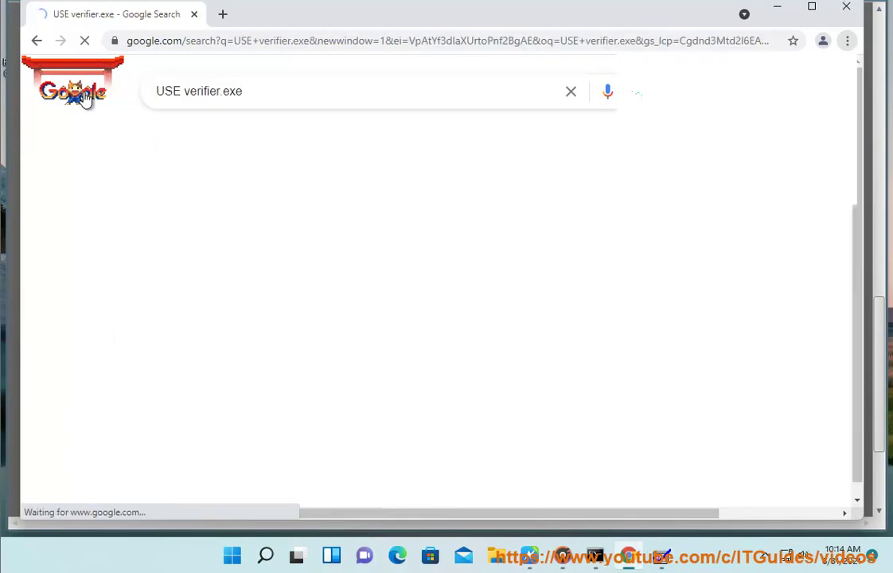
pyautogui.scroll(-1, 501, 350)
pyautogui.scroll(-2, 493, 349)
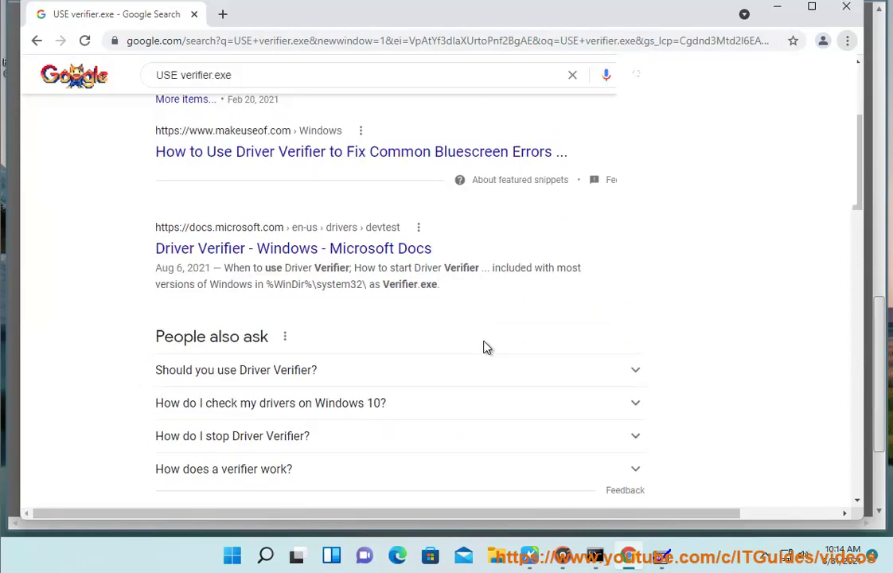
pyautogui.moveTo(434, 248); pyautogui.dragTo(156, 248)
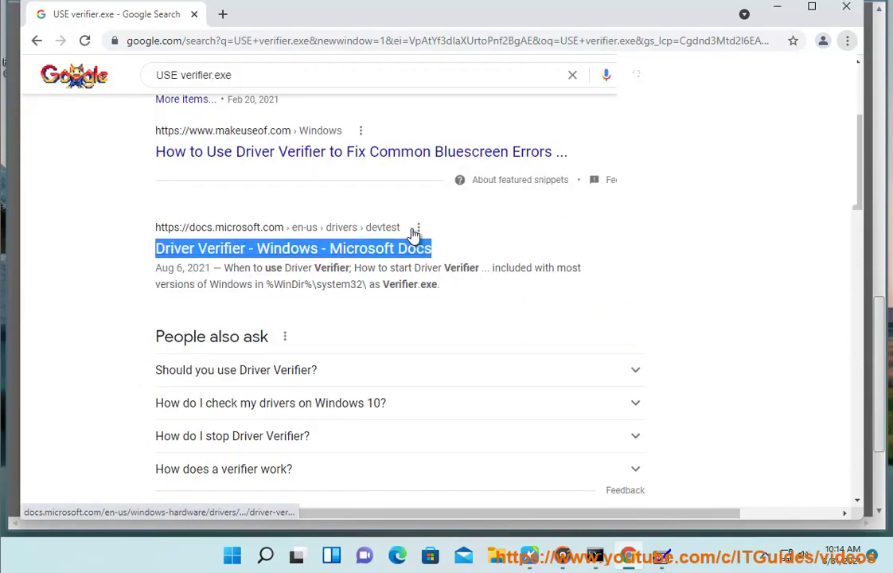
pyautogui.click(777, 8)
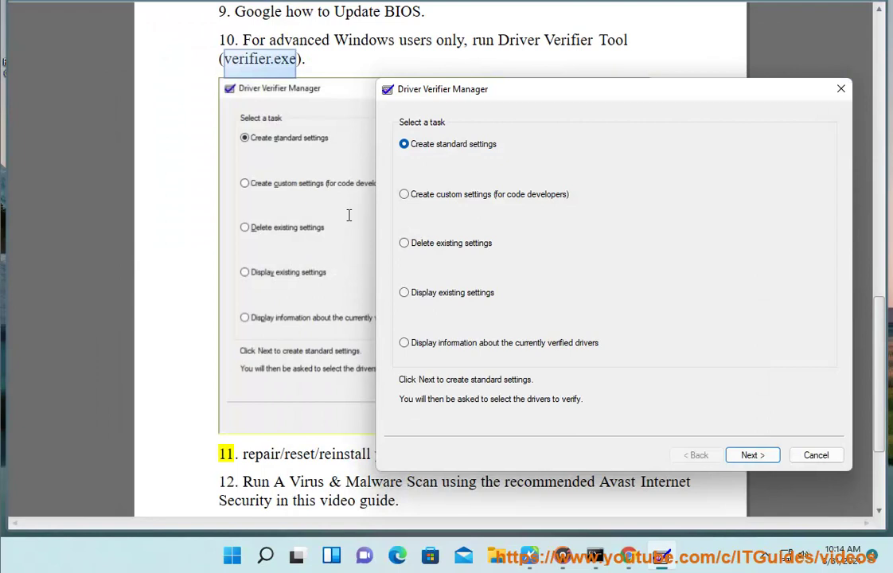
# Close Driver Verifier Manager and open the Settings app maximized.
pyautogui.click(840, 89)
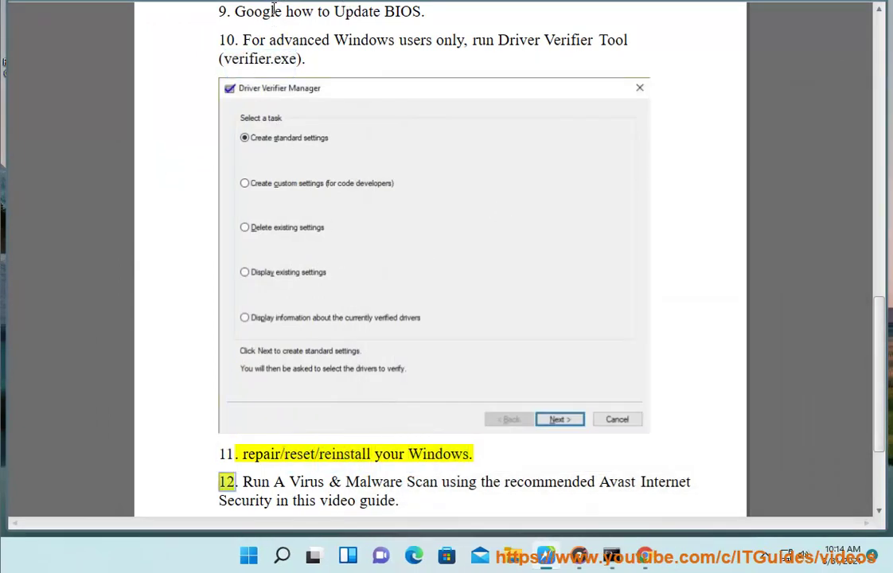
pyautogui.press('super')
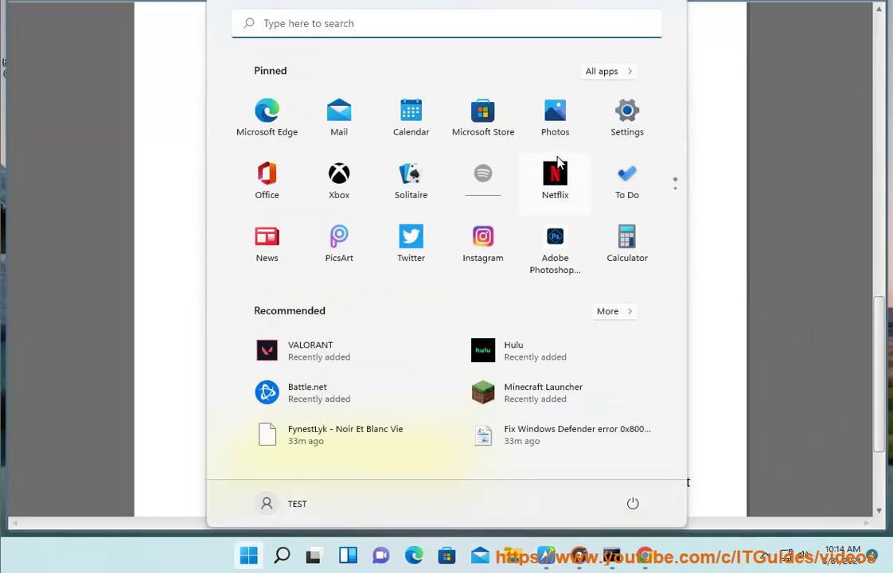
pyautogui.click(647, 120)
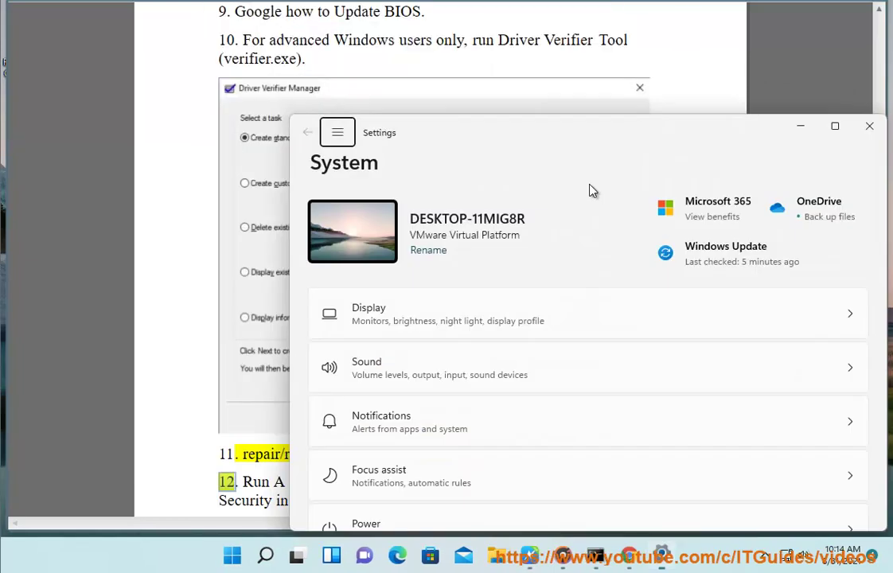
pyautogui.doubleClick(675, 142)
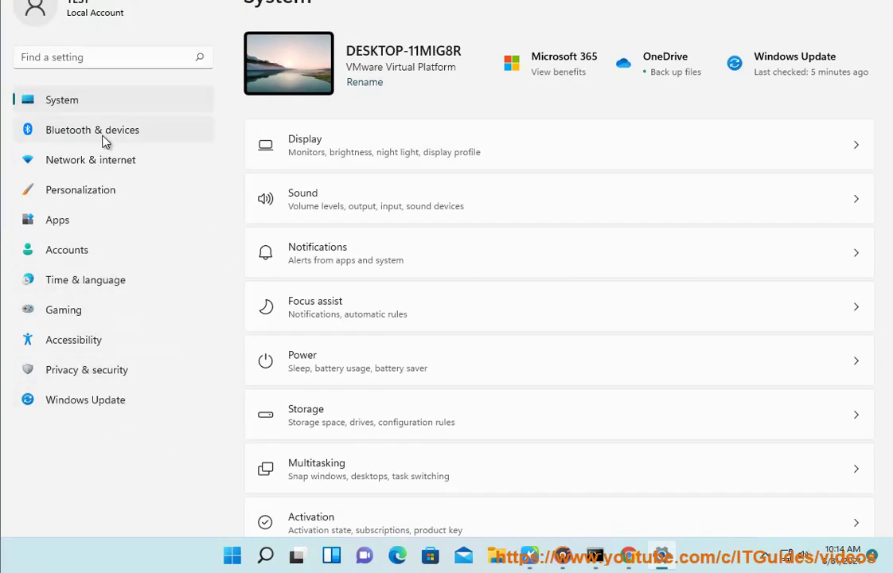
# View the Reset this PC options under System > Recovery, cancel, and close Settings.
pyautogui.scroll(-2, 442, 290)
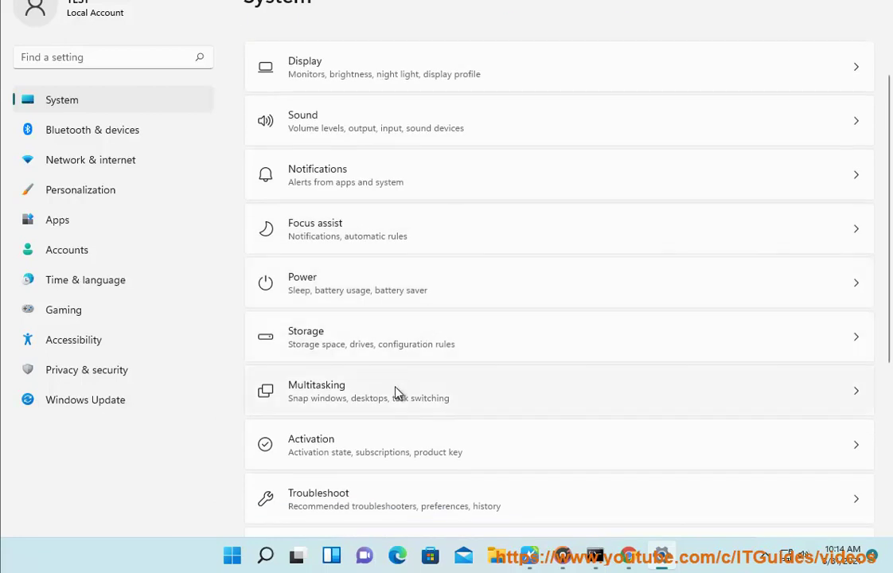
pyautogui.scroll(-4, 382, 402)
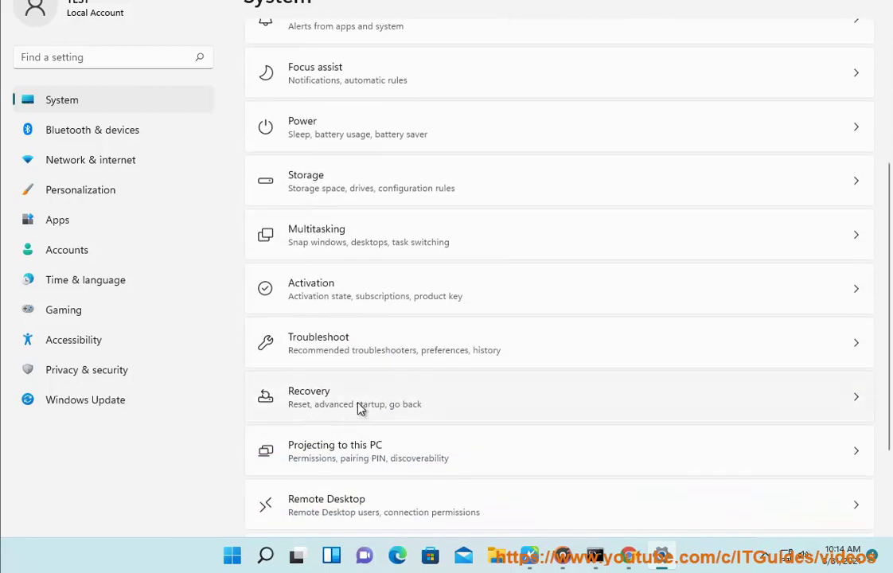
pyautogui.click(343, 412)
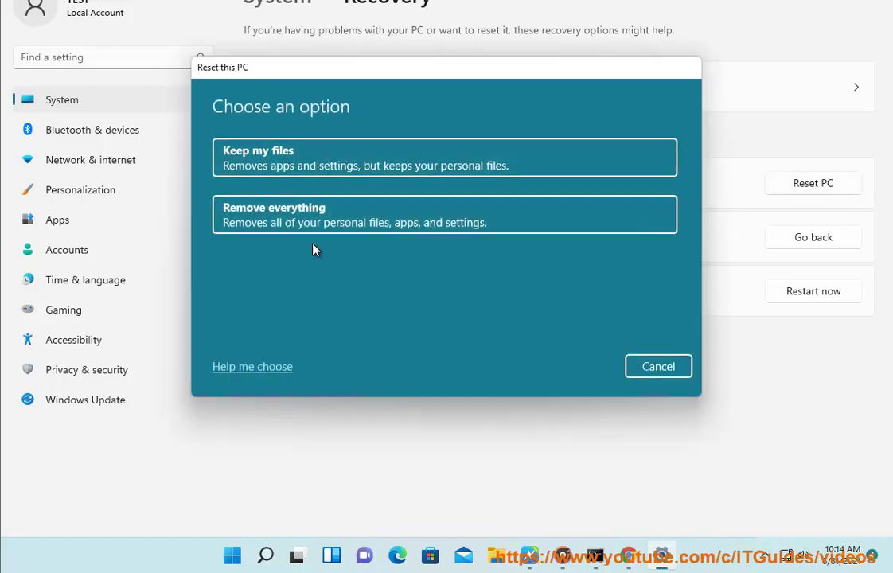
pyautogui.click(659, 366)
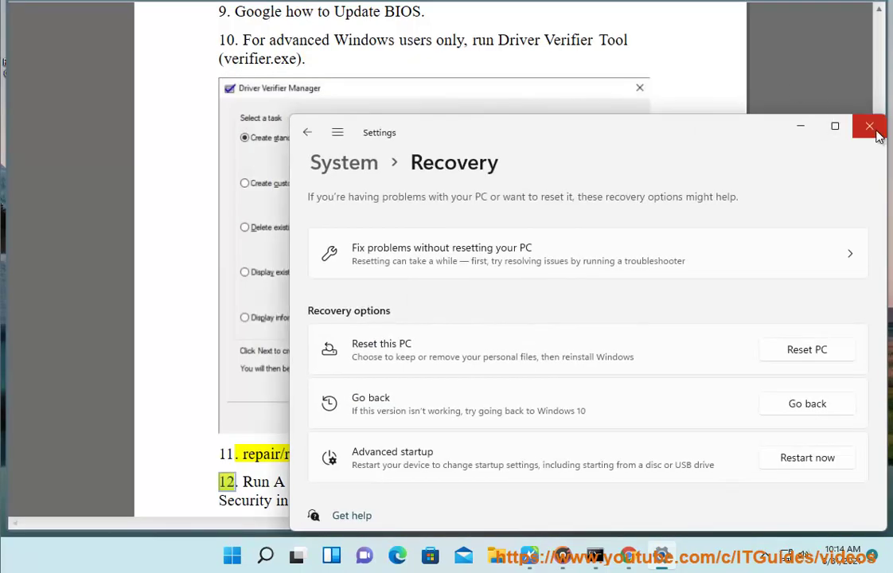
pyautogui.click(868, 126)
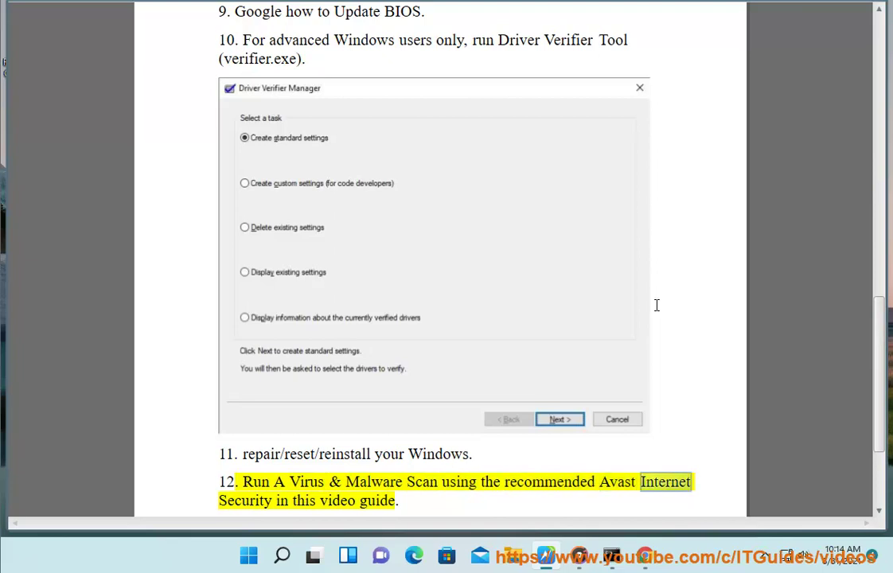
# Scroll to fix 13, run Check for updates in Windows Update, and minimize Settings.
pyautogui.scroll(-1, 657, 305)
pyautogui.scroll(-1, 657, 305)
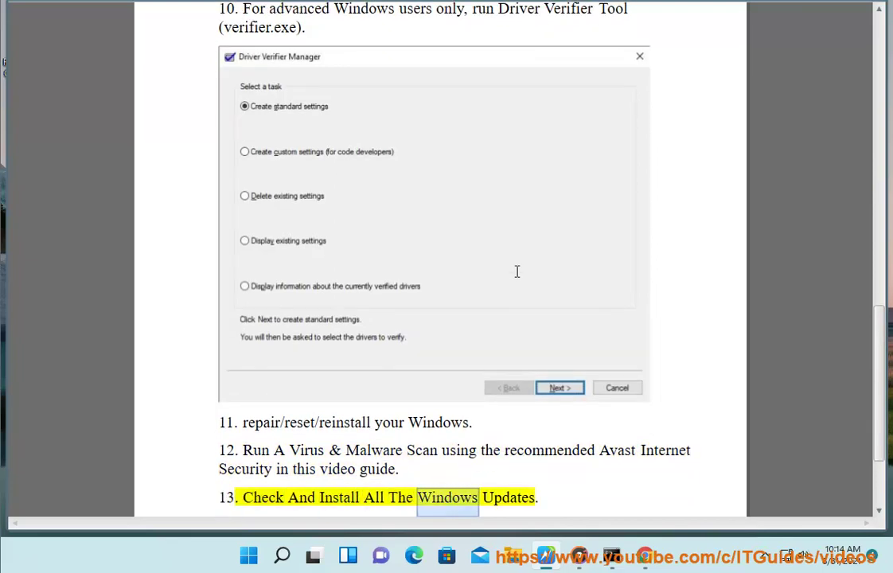
pyautogui.scroll(-1, 275, 8)
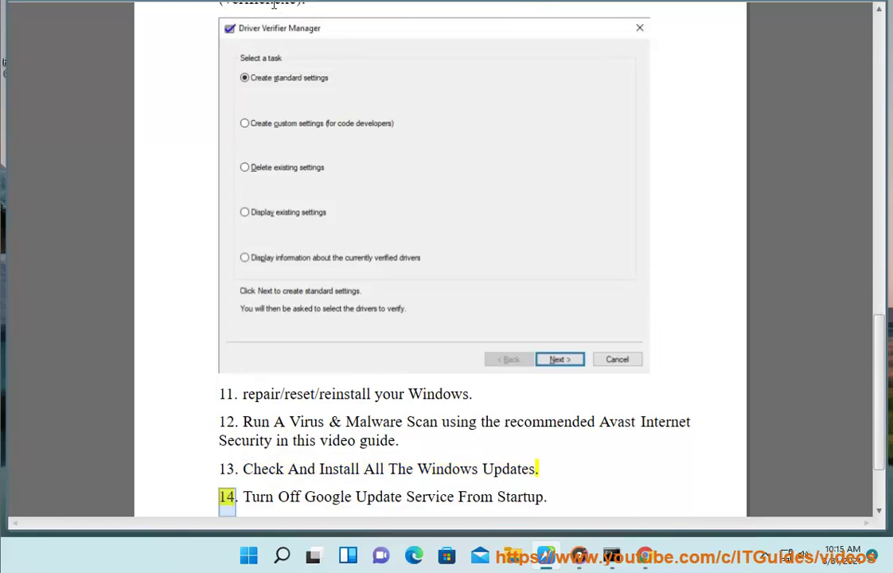
pyautogui.click(249, 558)
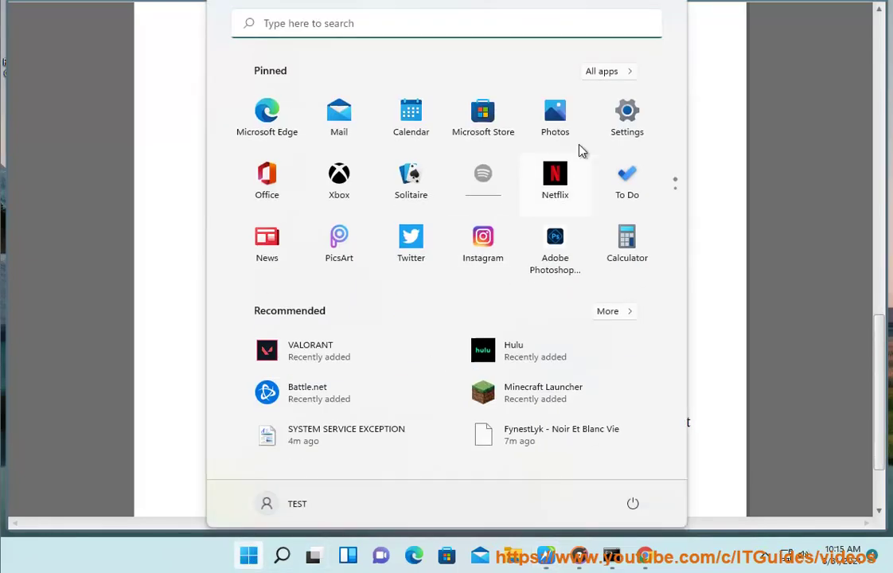
pyautogui.click(621, 115)
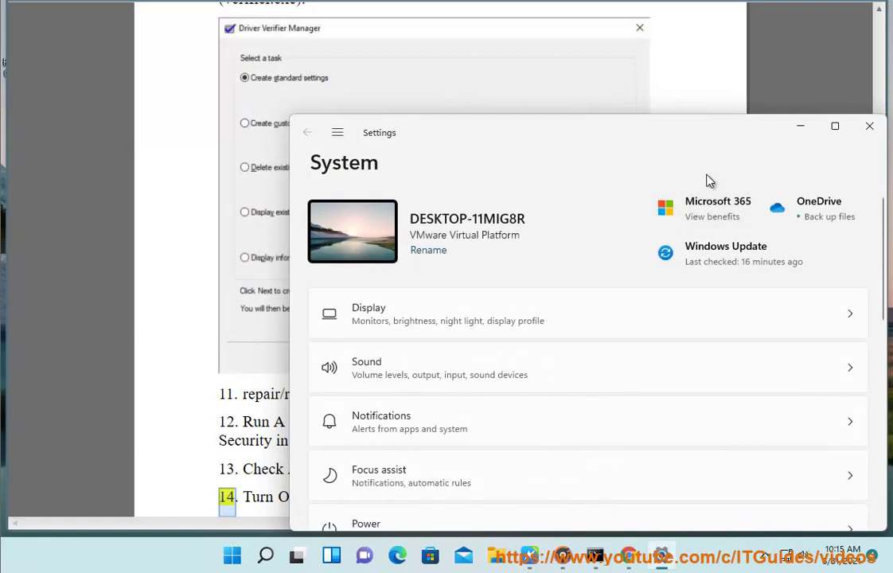
pyautogui.click(724, 255)
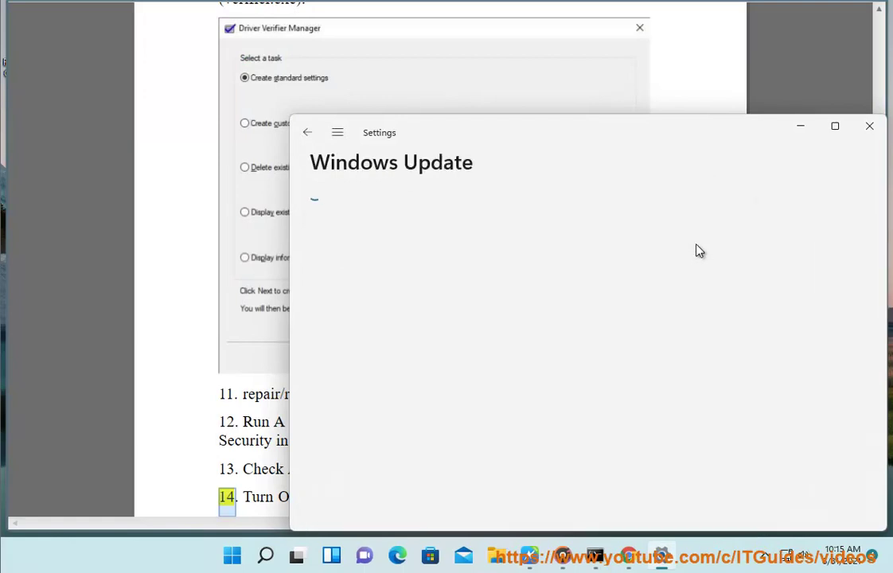
pyautogui.moveTo(647, 153); pyautogui.dragTo(610, 100)
pyautogui.click(746, 179)
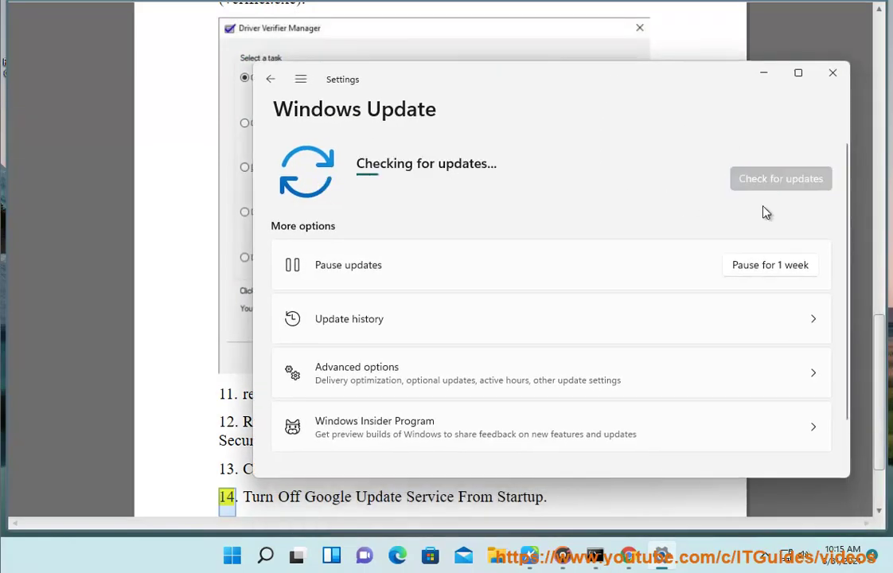
pyautogui.click(762, 74)
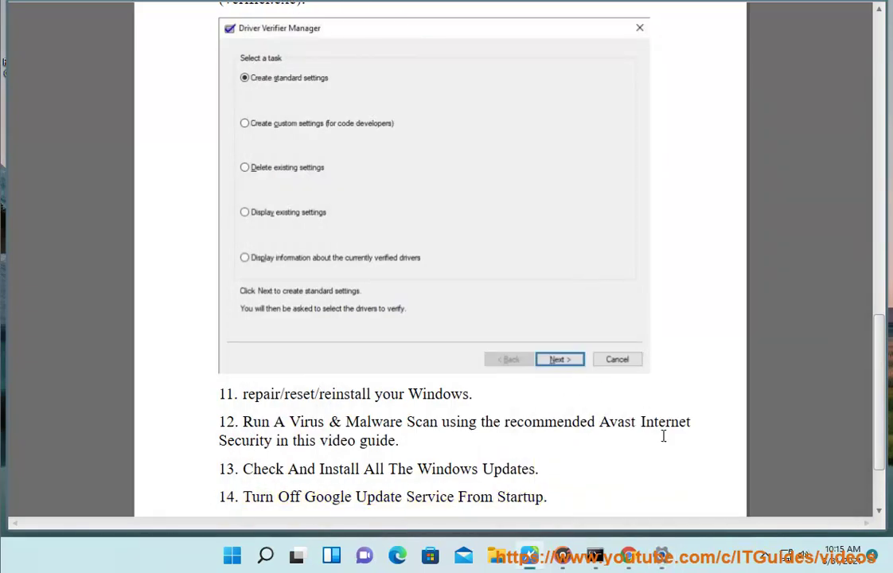
pyautogui.click(256, 561)
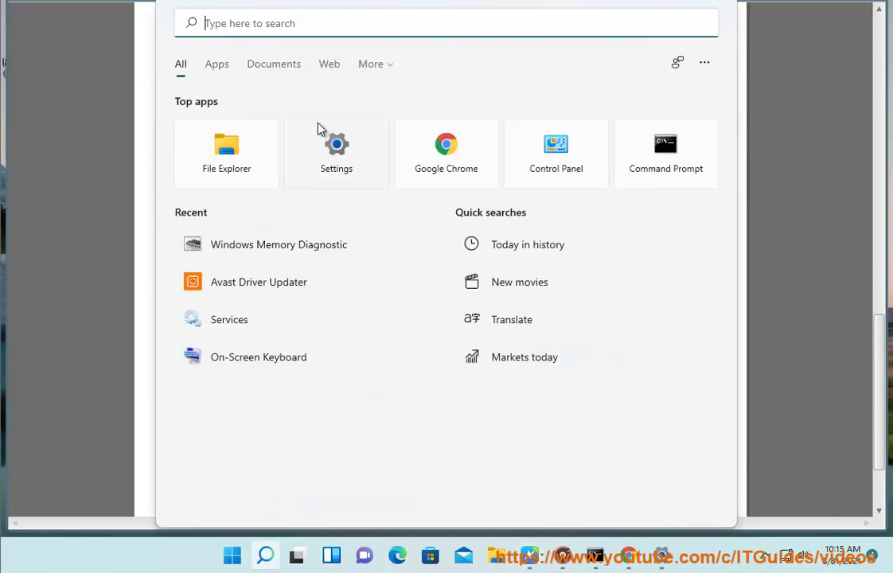
pyautogui.write('TASK')
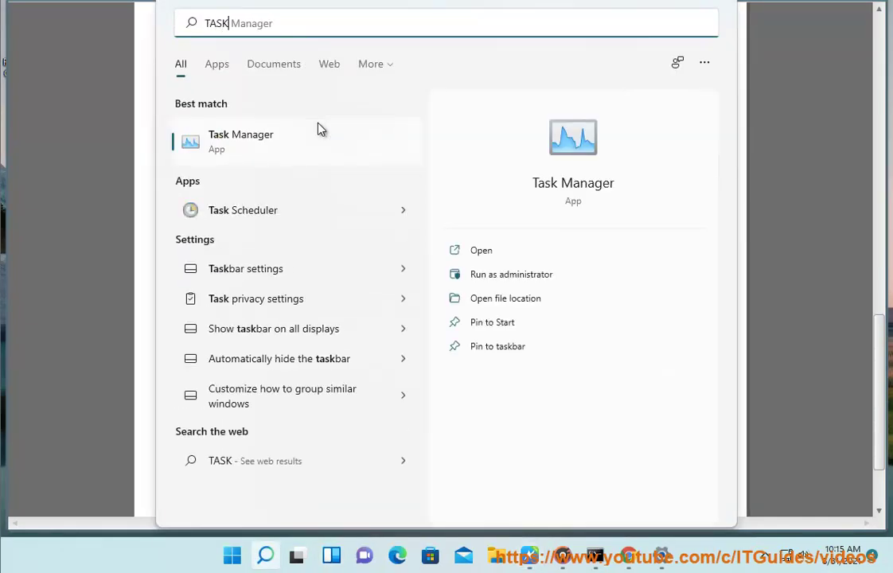
pyautogui.click(295, 144)
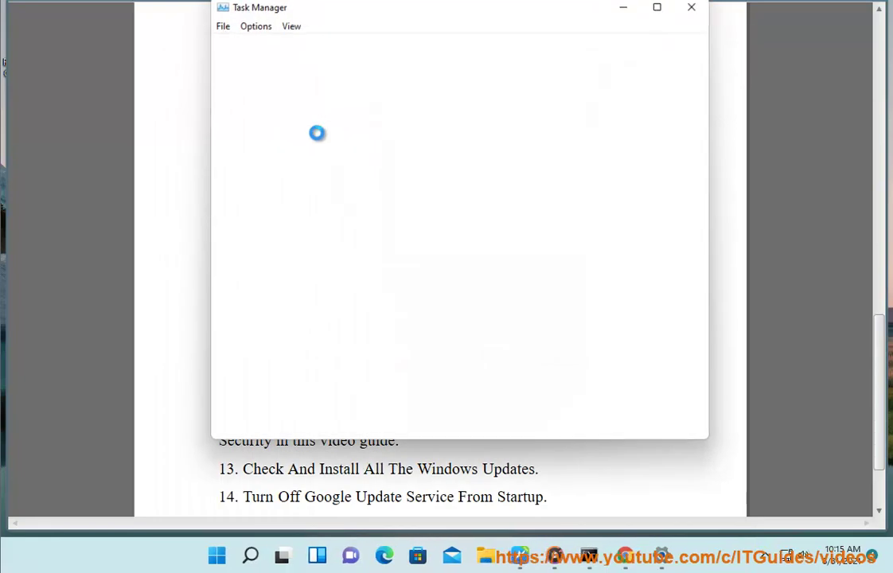
pyautogui.click(400, 46)
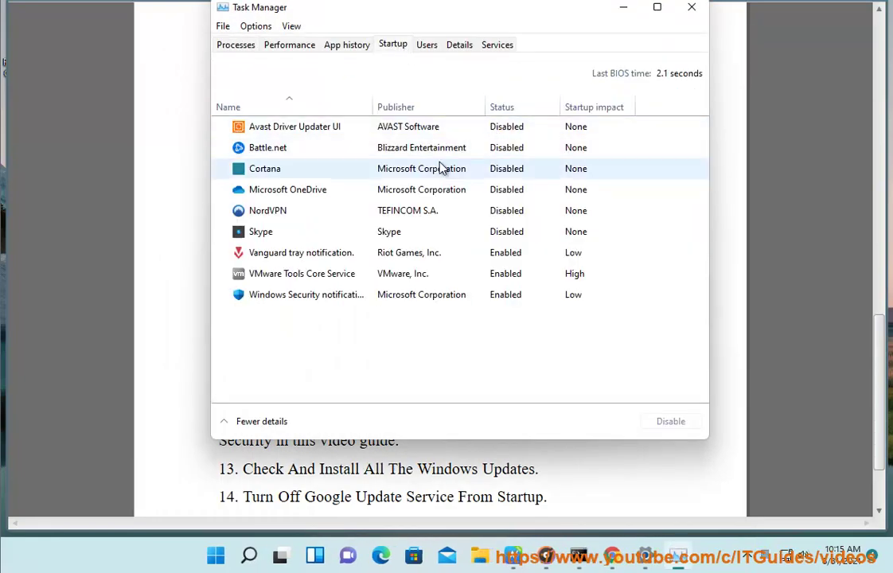
pyautogui.click(692, 11)
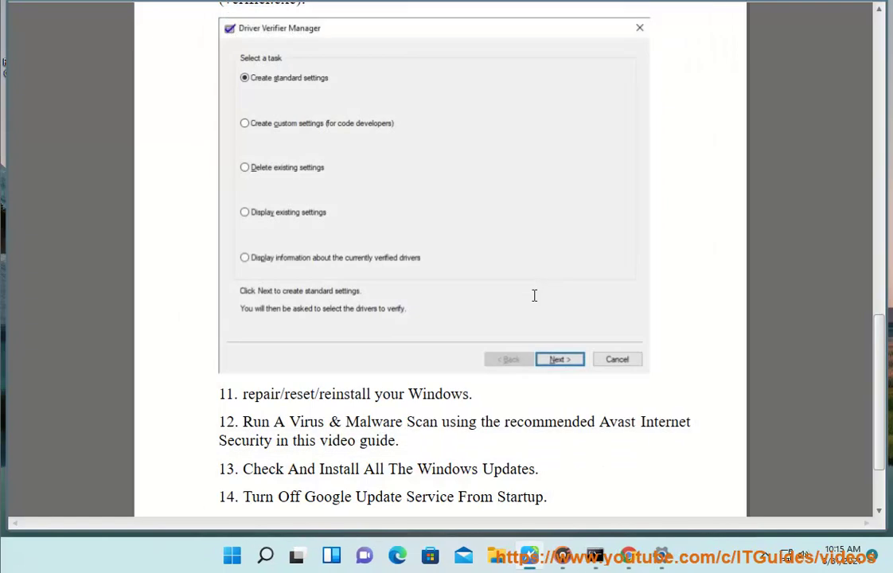
# Run MSCONFIG to open System Configuration on its Services tab.
pyautogui.press('super+r')
pyautogui.write('MSCO')
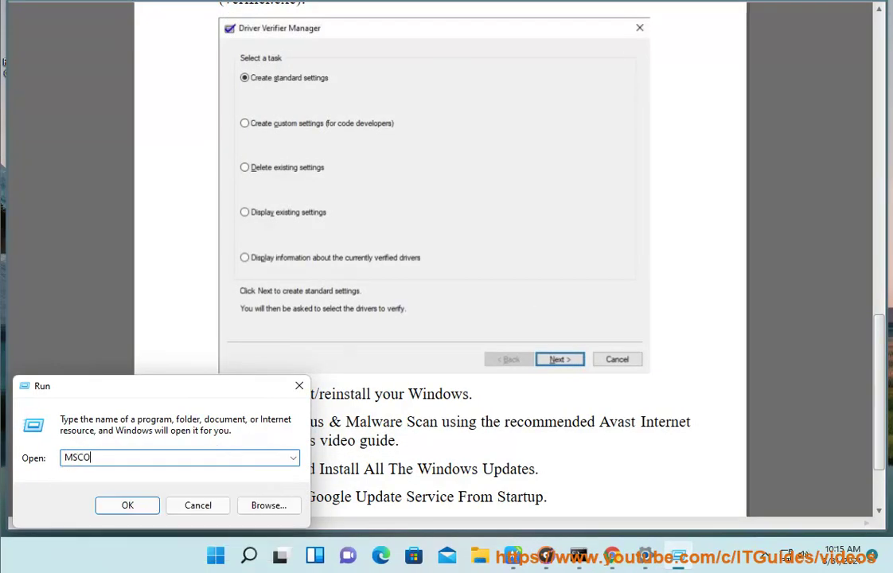
pyautogui.write('NFIG')
pyautogui.press('Return')
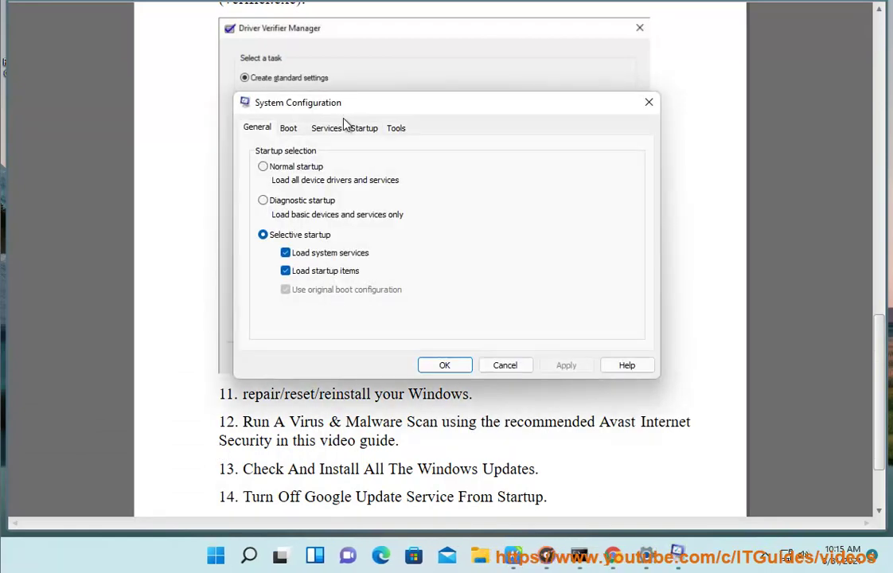
pyautogui.click(330, 130)
pyautogui.moveTo(363, 108); pyautogui.dragTo(472, 117)
# Hide all Microsoft services, uncheck gupdate and gupdatem, apply, and close System Configuration.
pyautogui.click(374, 279)
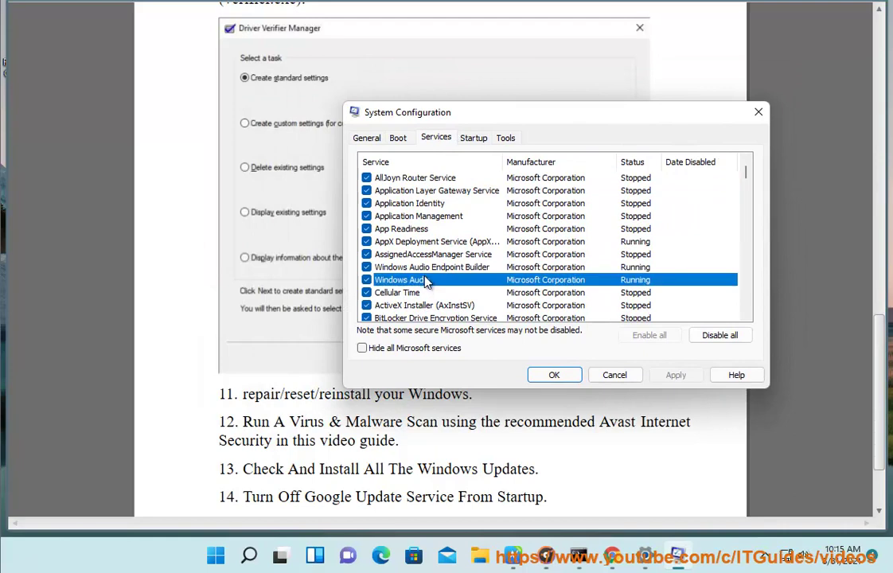
pyautogui.press('g')
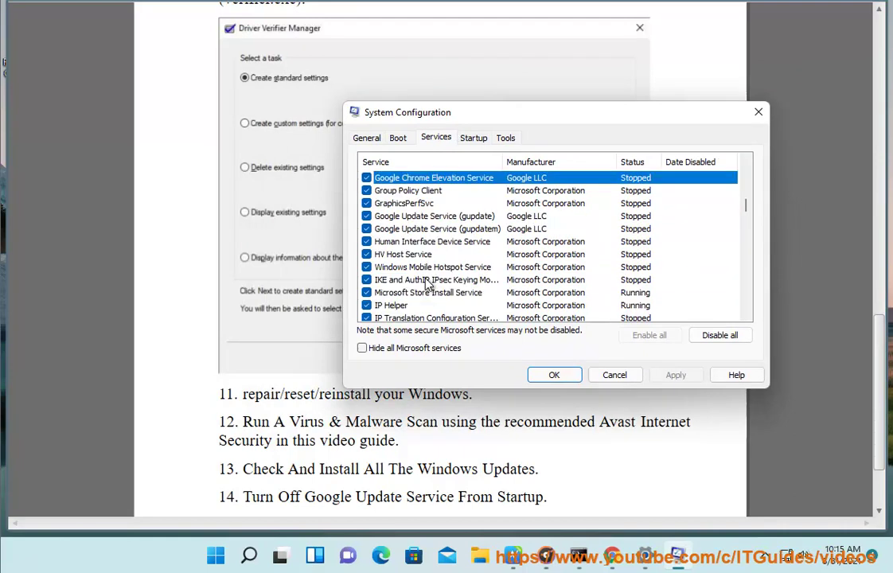
pyautogui.click(444, 217)
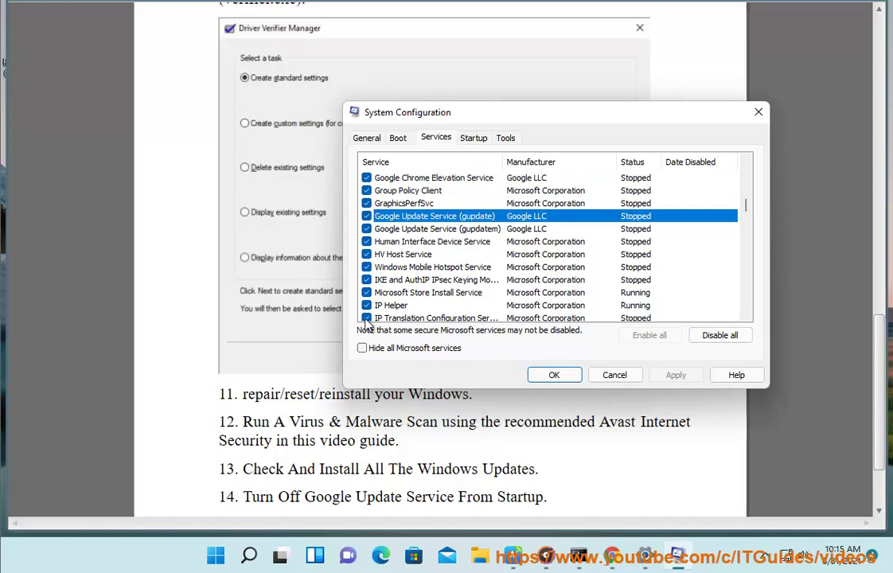
pyautogui.click(363, 348)
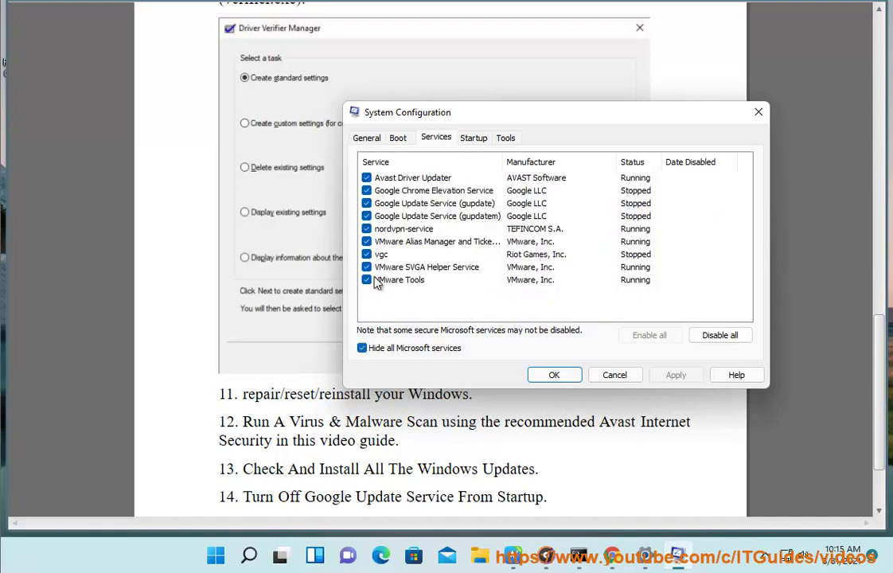
pyautogui.click(366, 203)
pyautogui.click(366, 215)
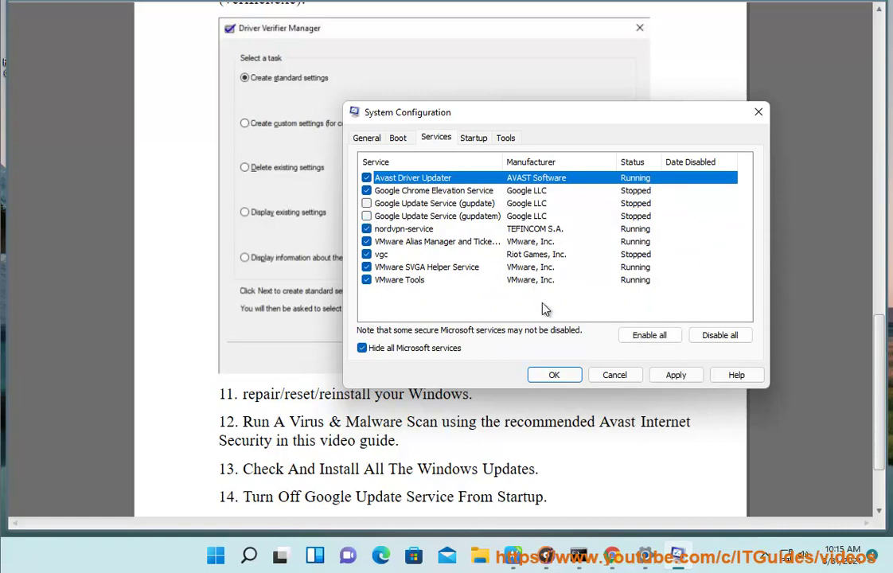
pyautogui.click(668, 376)
pyautogui.click(613, 375)
pyautogui.scroll(3, 597, 442)
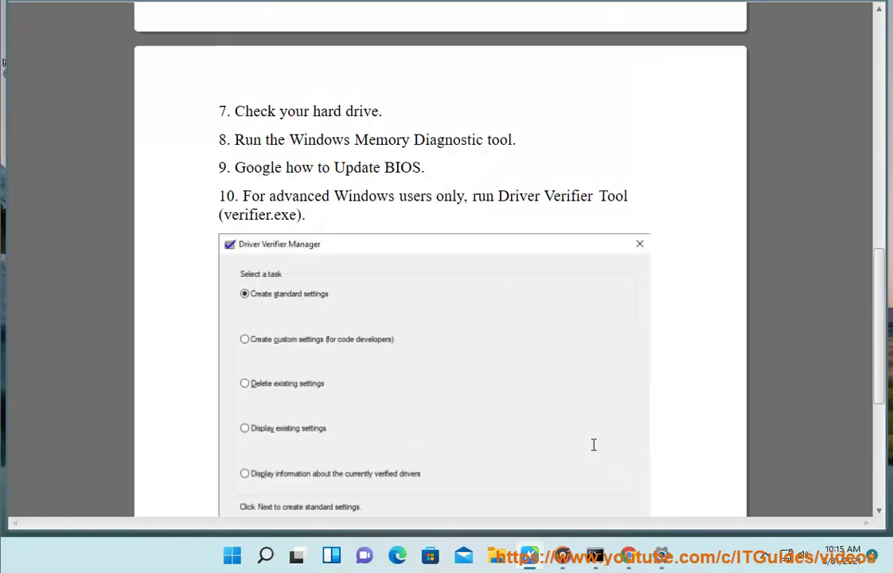
pyautogui.scroll(15, 593, 444)
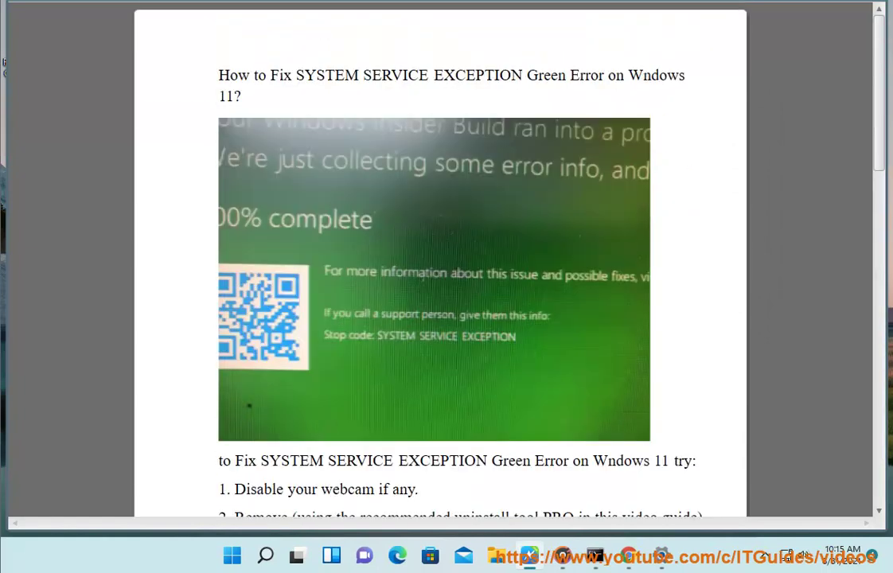